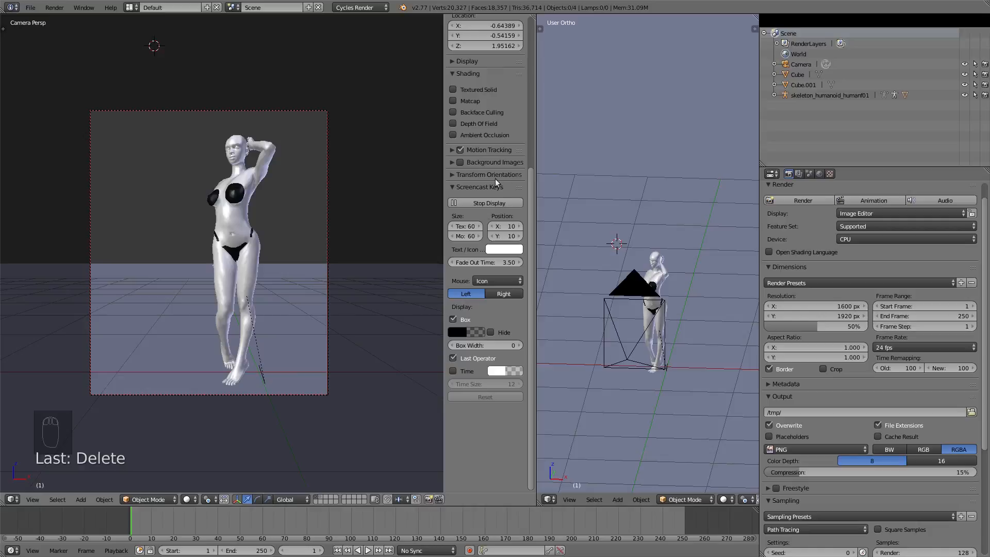
# - Add a point lamp to the scene at the 3D cursor
pyautogui.click(80, 500)
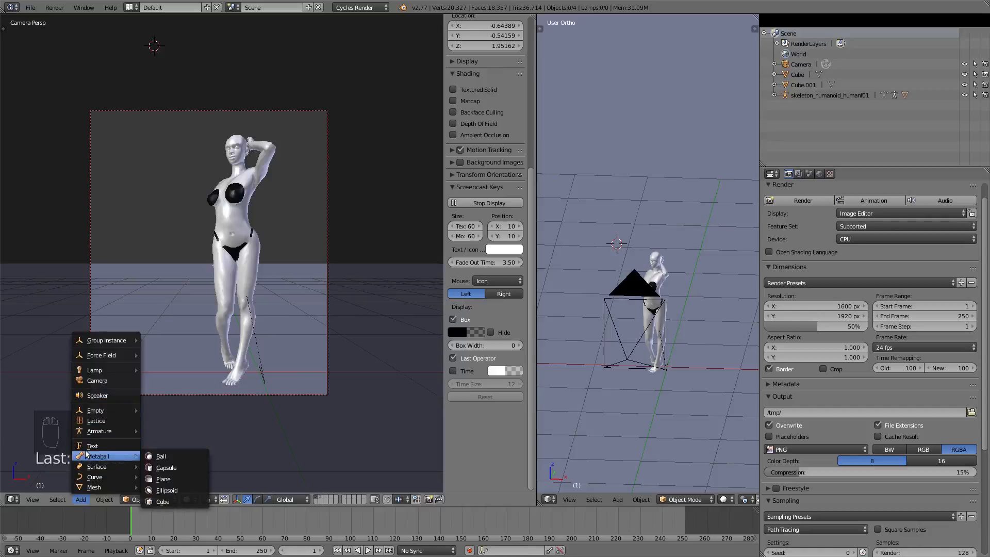
pyautogui.moveTo(100, 371)
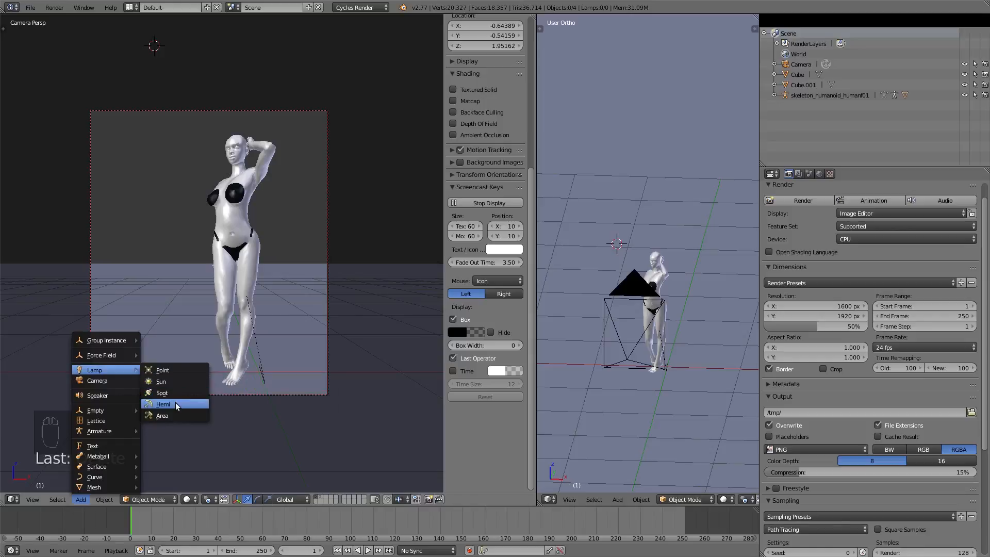
pyautogui.click(187, 369)
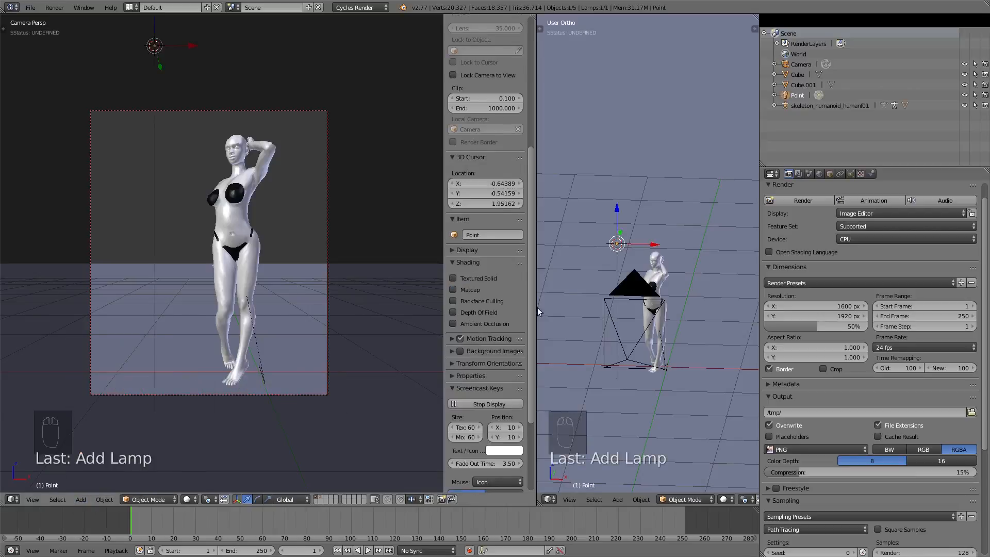
pyautogui.moveTo(647, 284)
pyautogui.mouseDown(button='middle')
pyautogui.moveTo(637, 299)
pyautogui.moveTo(655, 290)
pyautogui.mouseUp(button='middle')
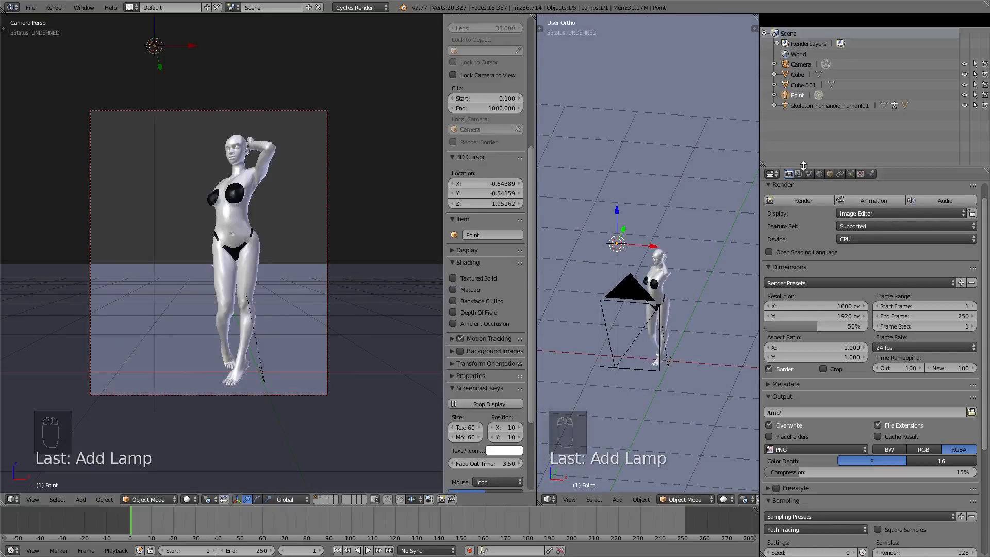
# - Show the point lamp's settings and switch the camera view to Rendered shading
pyautogui.click(851, 174)
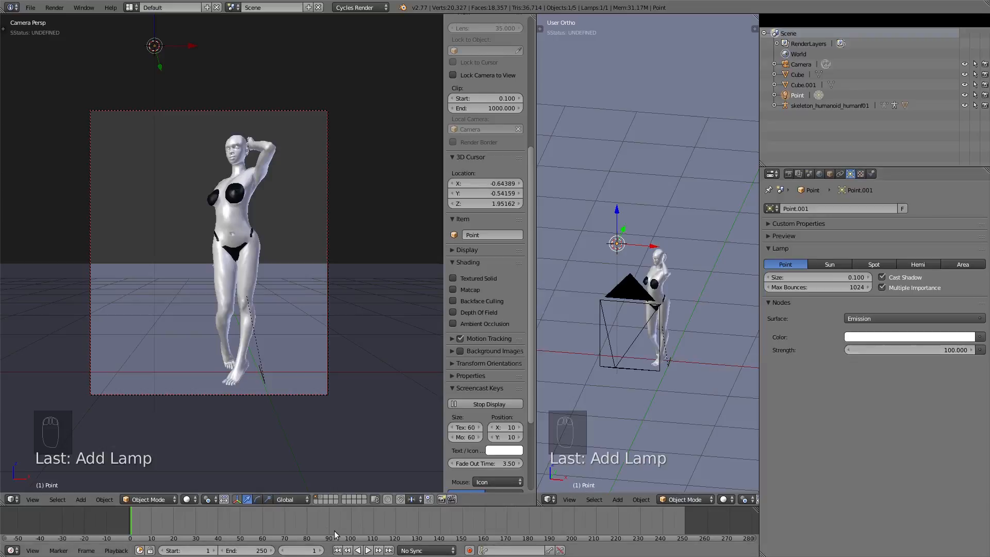
pyautogui.click(187, 499)
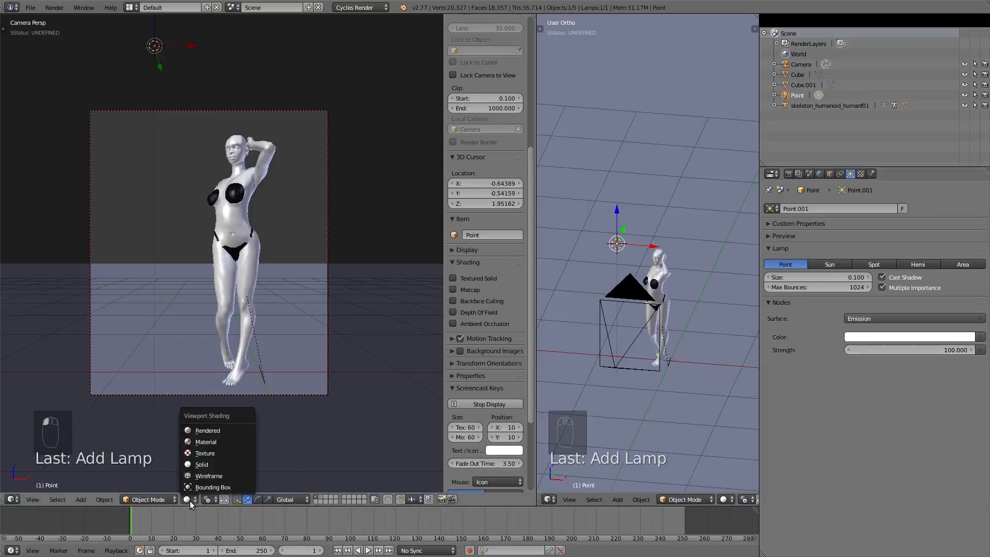
pyautogui.click(223, 431)
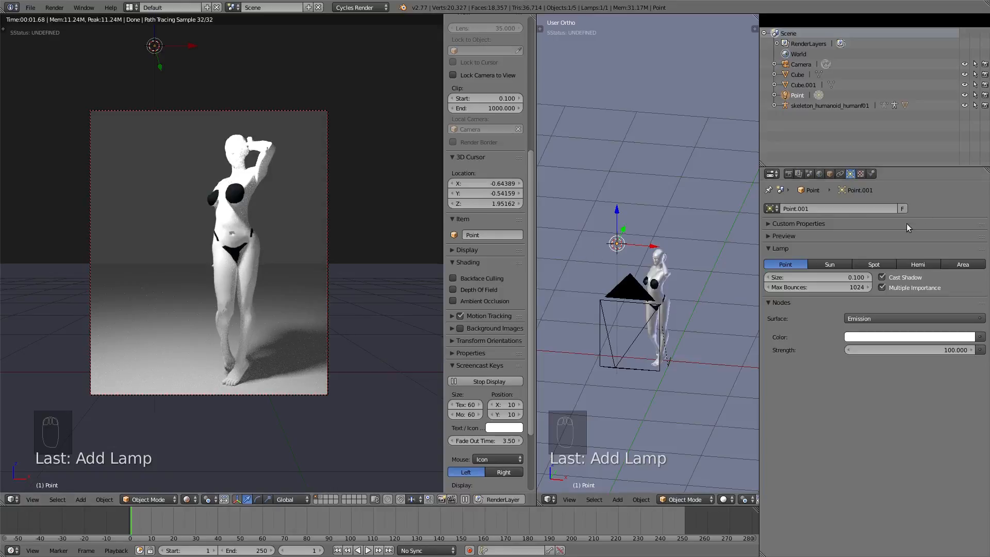
# - Set the point lamp's emission strength to 60
pyautogui.scroll(6, 622, 249)
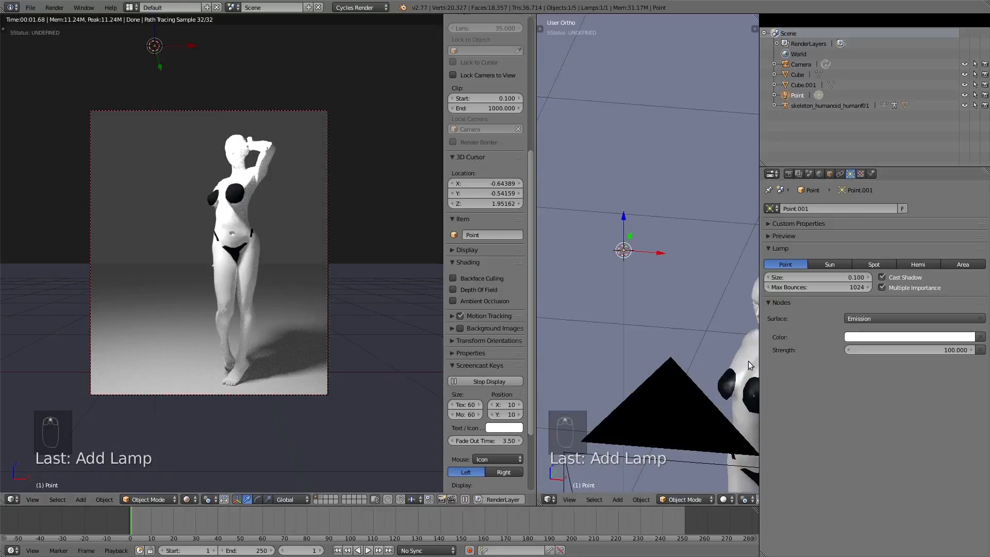
pyautogui.keyDown('shift'); pyautogui.moveTo(726, 356); pyautogui.dragTo(654, 252, button='middle'); pyautogui.keyUp('shift')
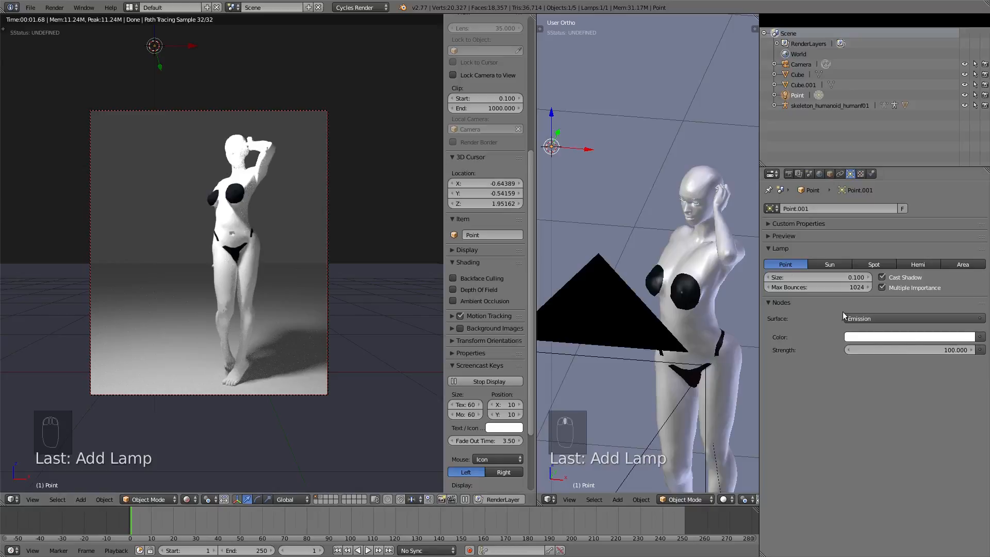
pyautogui.click(917, 349)
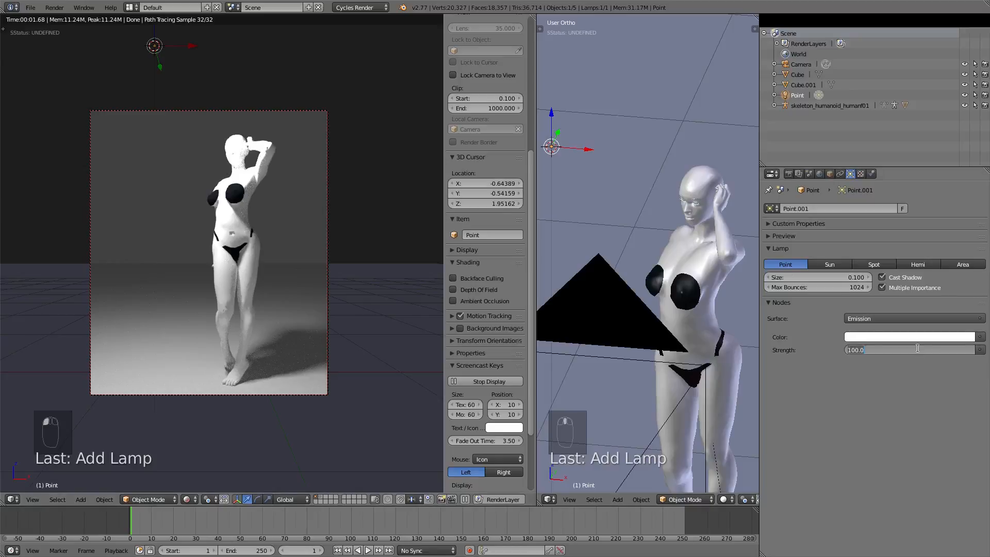
pyautogui.write('60')
pyautogui.press('Return')
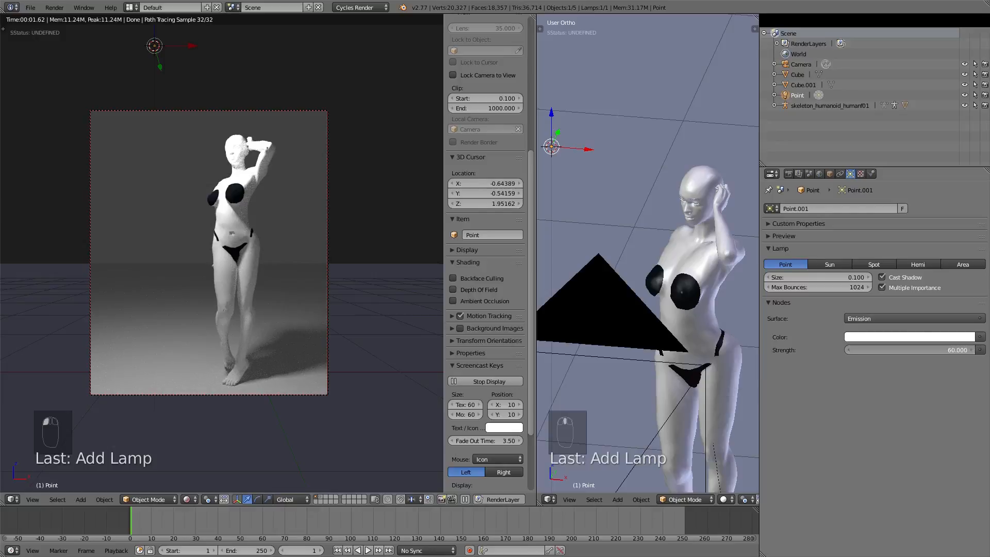
pyautogui.moveTo(910, 350); pyautogui.dragTo(863, 350)
pyautogui.click(927, 353)
pyautogui.write('60')
pyautogui.press('Return')
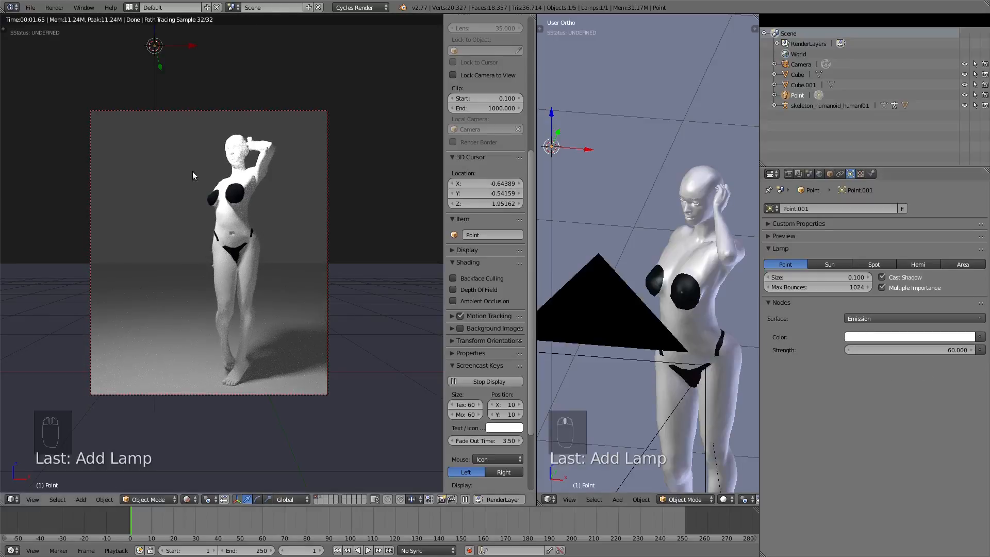
# - Reduce the point lamp's emission strength to 40
pyautogui.scroll(2, 242, 129)
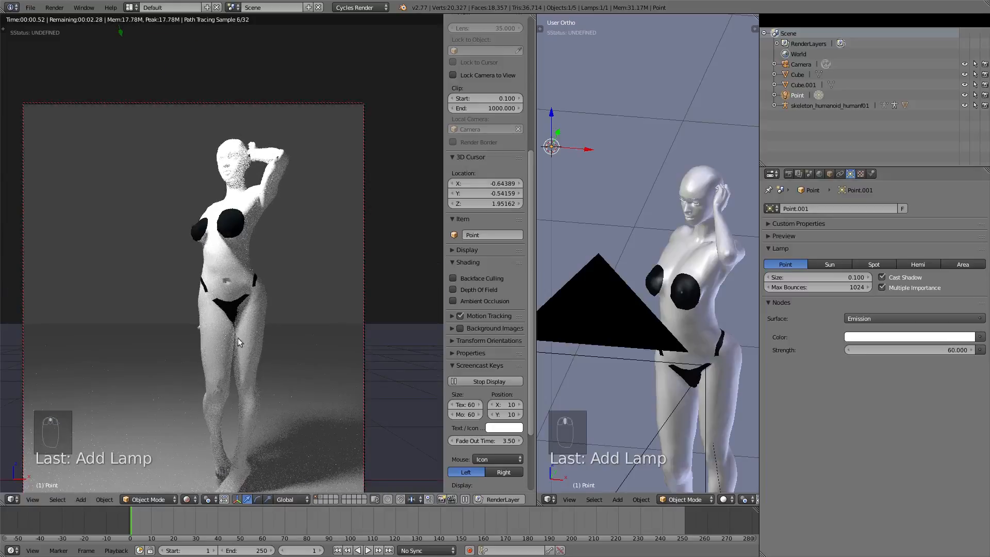
pyautogui.click(900, 350)
pyautogui.write('40')
pyautogui.press('Return')
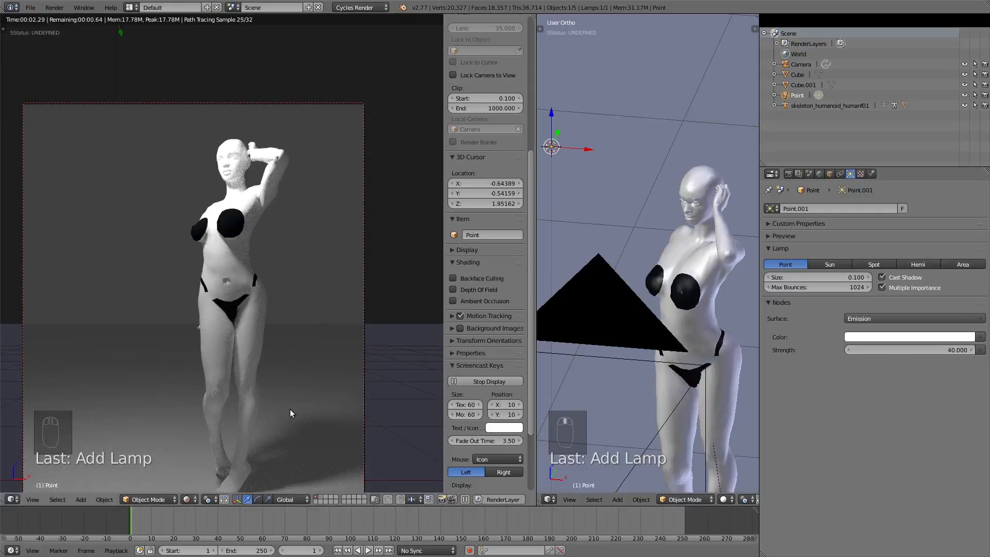
# - Try green, orange and purple emission colours on the point lamp
pyautogui.click(884, 338)
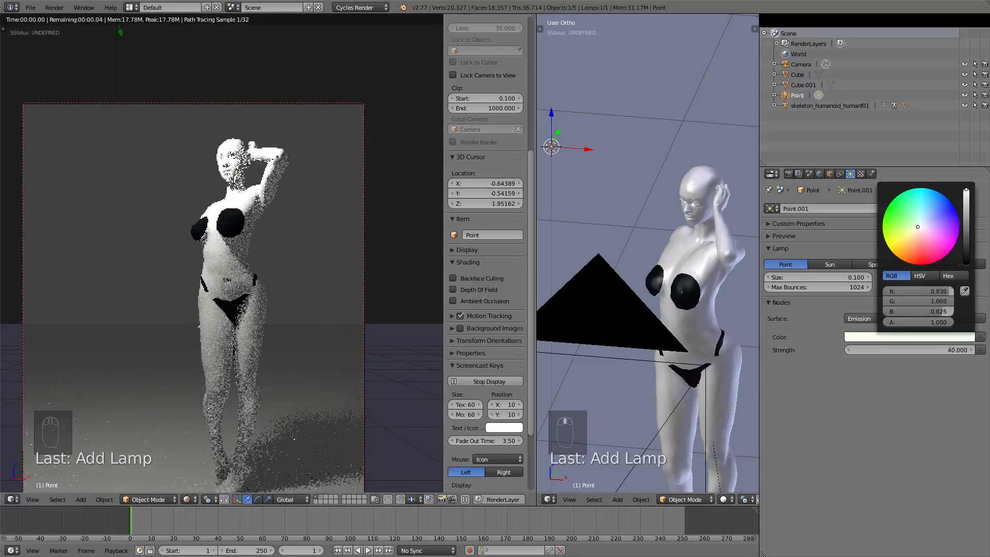
pyautogui.moveTo(926, 202); pyautogui.dragTo(899, 205)
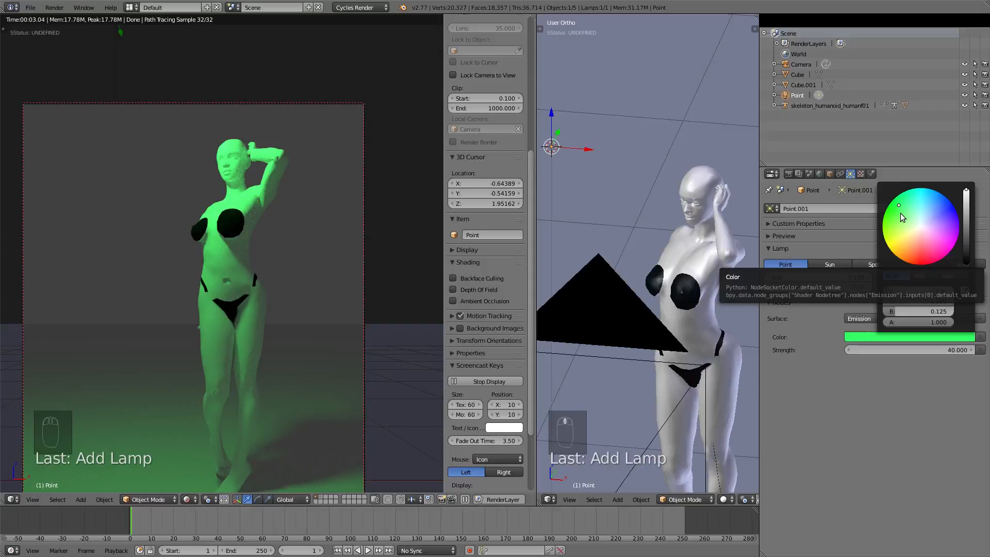
pyautogui.moveTo(892, 223)
pyautogui.mouseDown()
pyautogui.moveTo(921, 200)
pyautogui.moveTo(940, 212)
pyautogui.moveTo(944, 238)
pyautogui.moveTo(911, 257)
pyautogui.mouseUp()
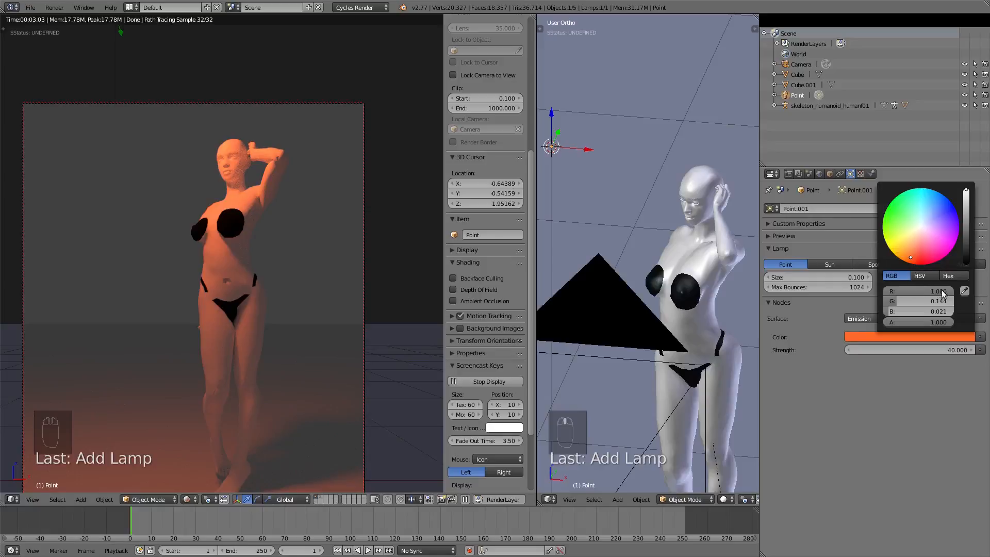
pyautogui.moveTo(944, 293)
pyautogui.mouseDown()
pyautogui.moveTo(877, 293)
pyautogui.moveTo(939, 292)
pyautogui.moveTo(880, 293)
pyautogui.moveTo(902, 294)
pyautogui.mouseUp()
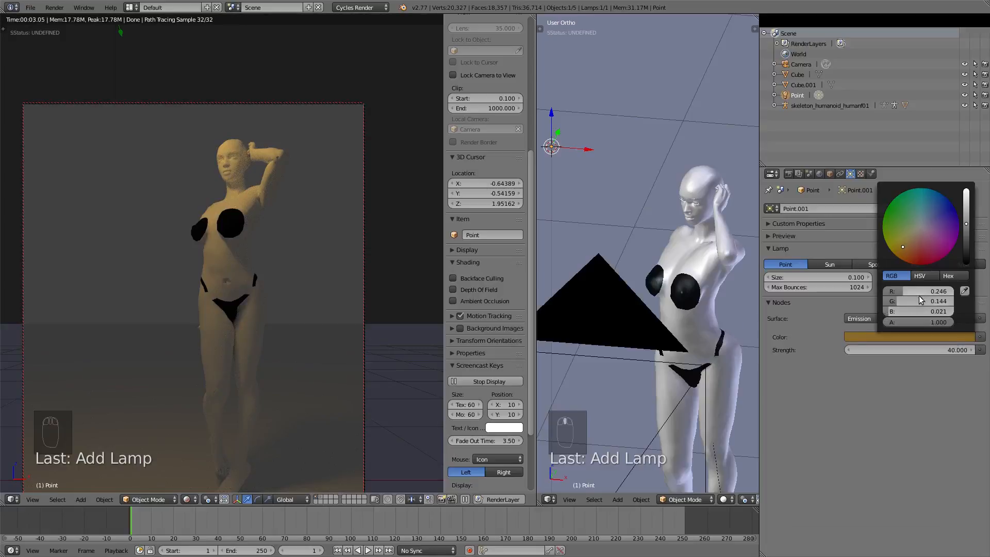
pyautogui.moveTo(908, 312); pyautogui.dragTo(923, 312)
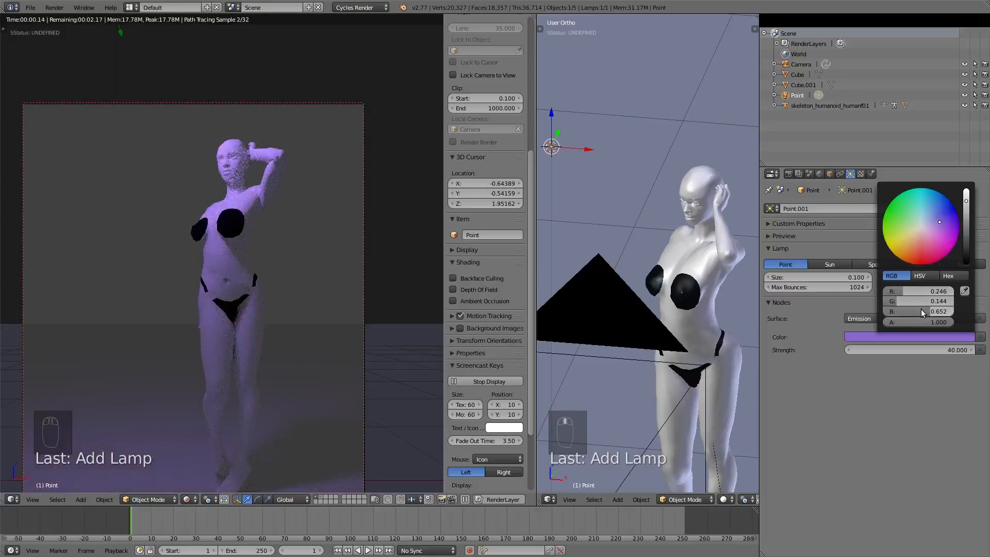
# - Set the lamp colour to red 0.7, green 0.5 and blue 0.1, and raise its brightness to the maximum
pyautogui.click(921, 311)
pyautogui.press('BackSpace')
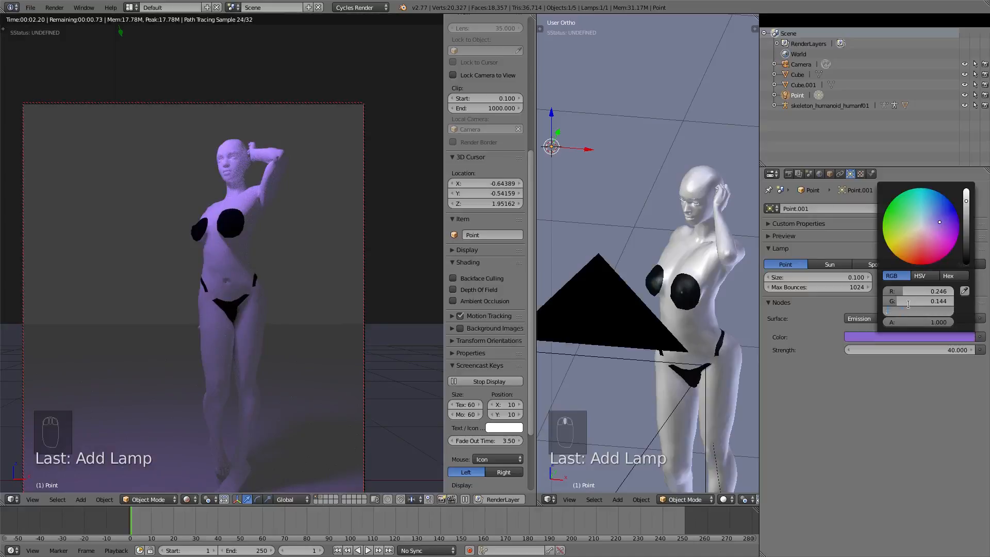
pyautogui.write('.1')
pyautogui.press('Return')
pyautogui.click(908, 304)
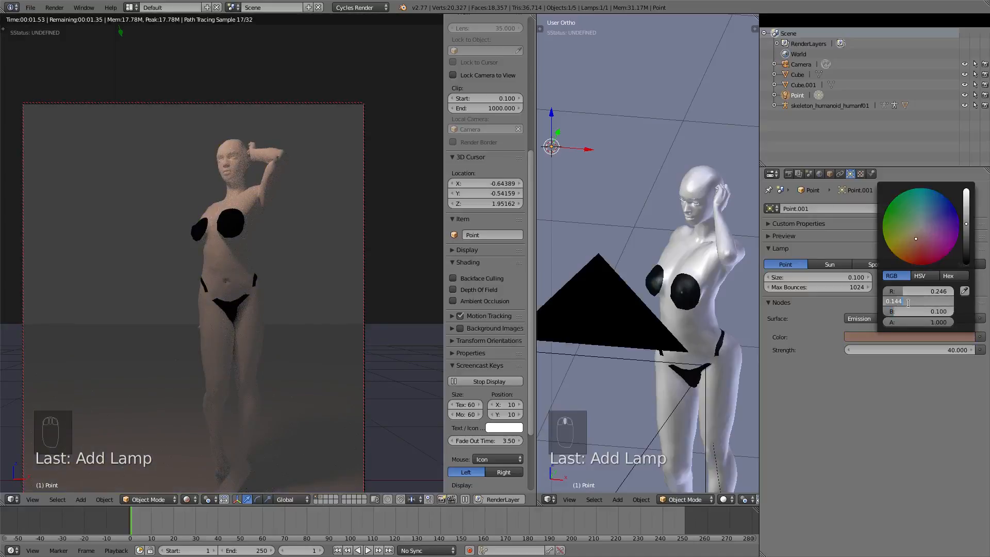
pyautogui.write('.5')
pyautogui.press('Return')
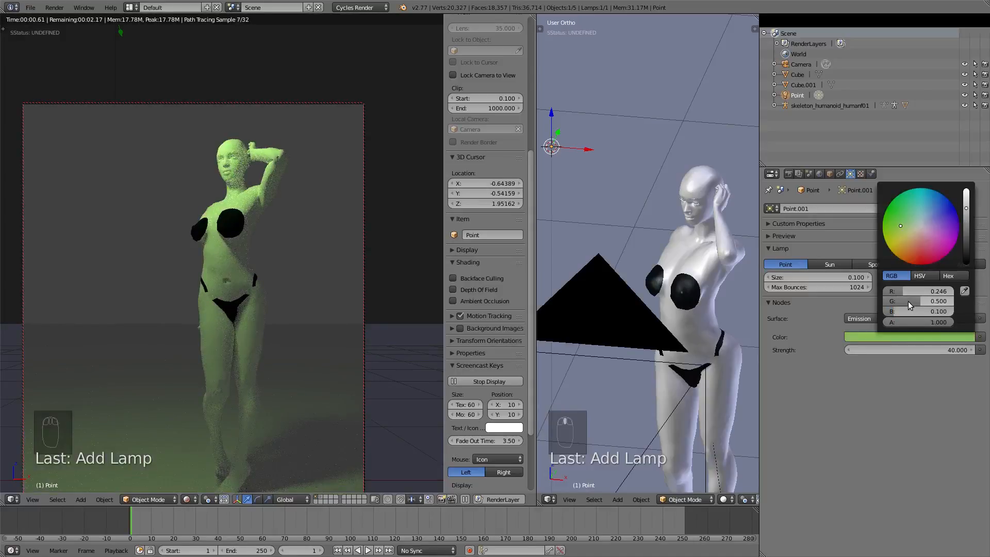
pyautogui.click(909, 291)
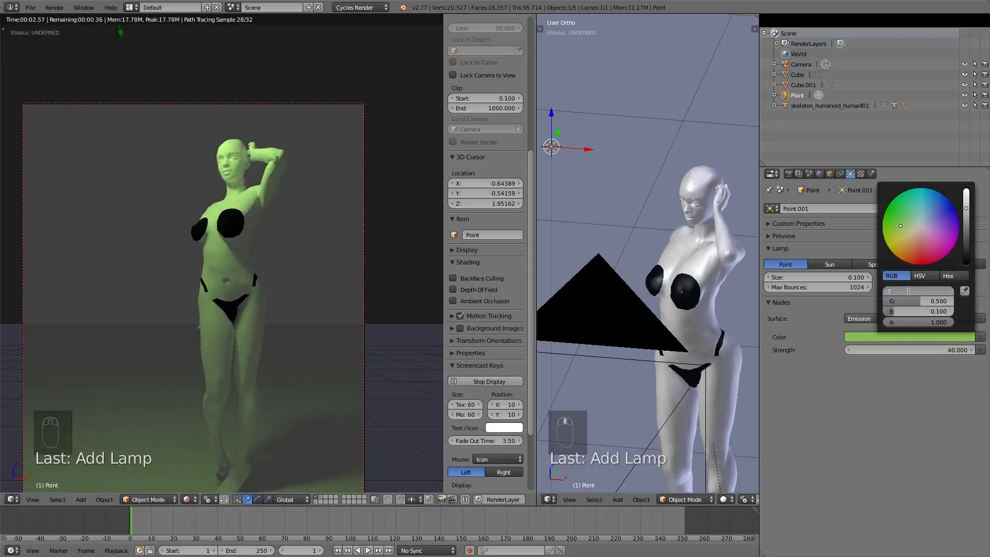
pyautogui.write('.7')
pyautogui.press('Return')
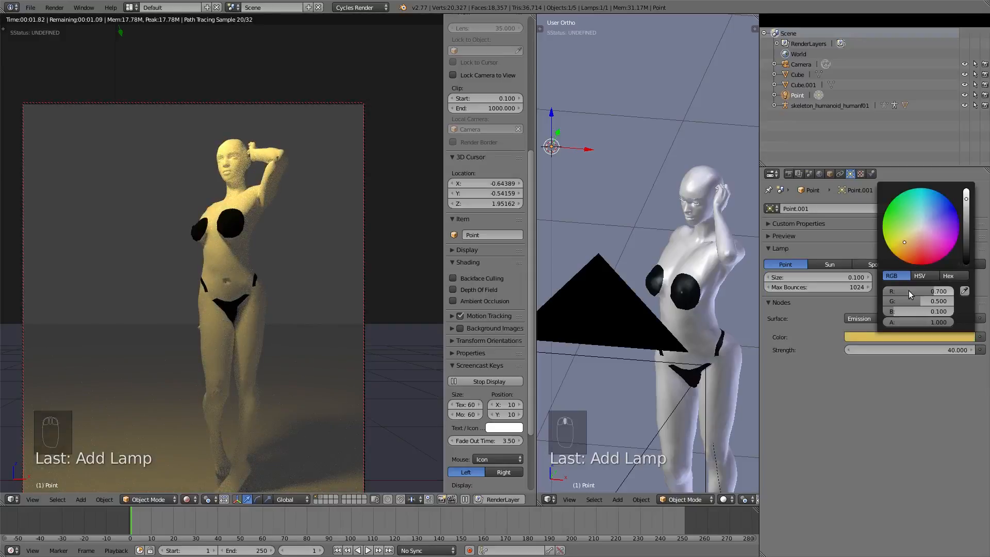
pyautogui.moveTo(967, 202)
pyautogui.mouseDown()
pyautogui.moveTo(967, 236)
pyautogui.moveTo(972, 191)
pyautogui.mouseUp()
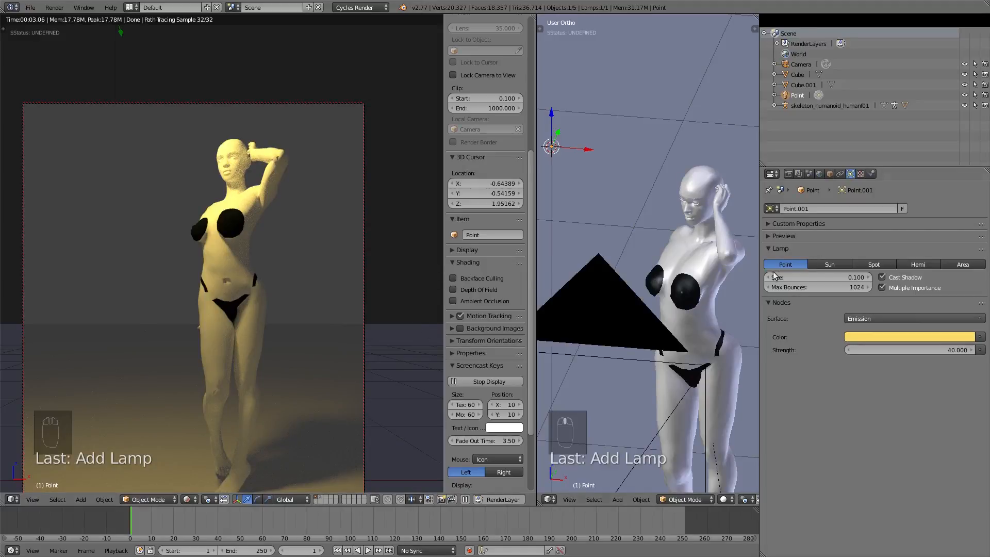
# - Change the lamp type to Sun and set its strength to 1
pyautogui.click(834, 265)
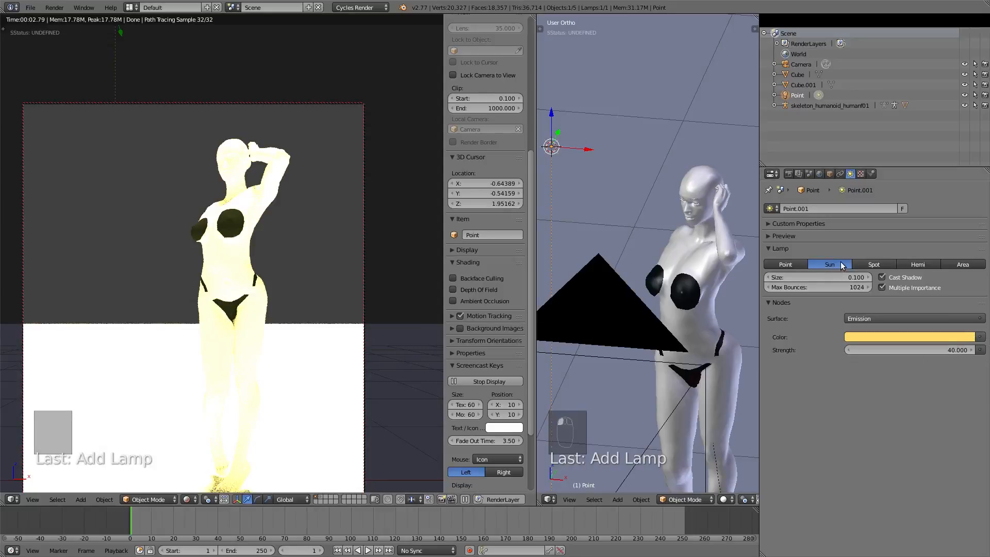
pyautogui.click(897, 347)
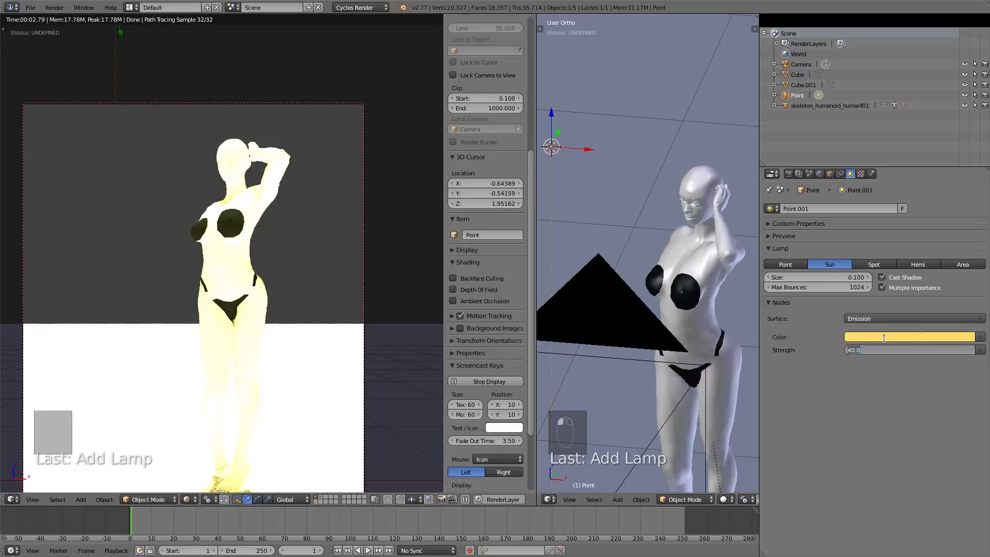
pyautogui.write('1')
pyautogui.press('Return')
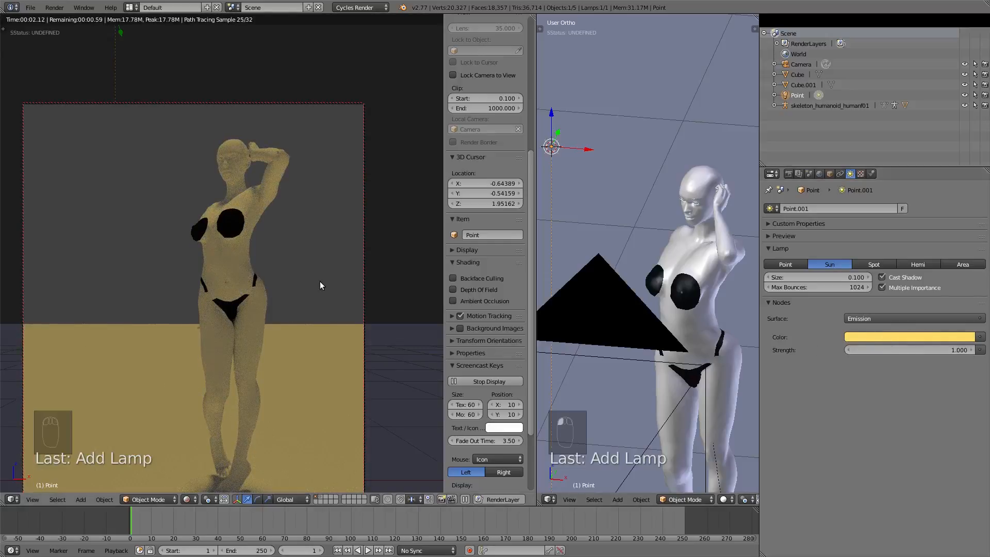
# - Increase the sun lamp's strength to 3
pyautogui.scroll(-2, 314, 280)
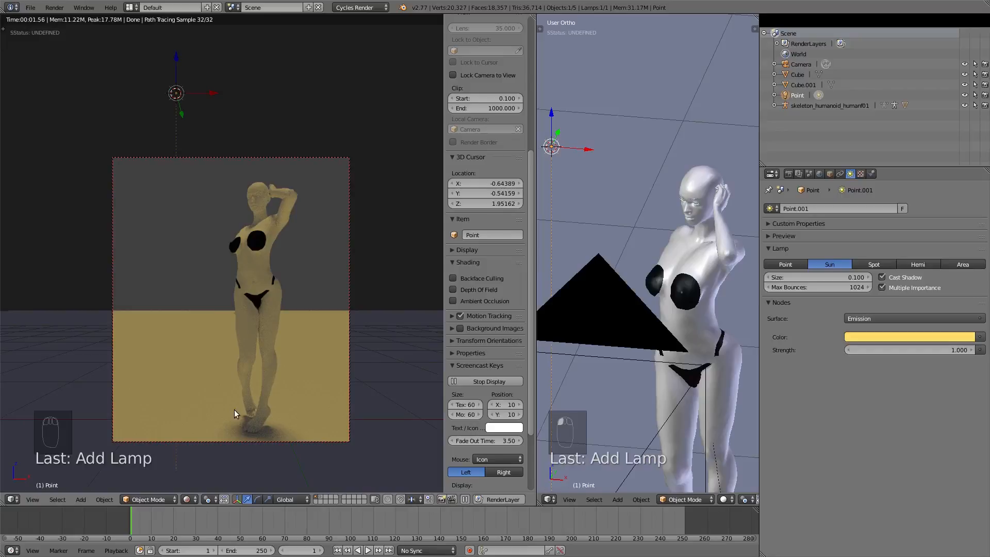
pyautogui.scroll(-4, 590, 142)
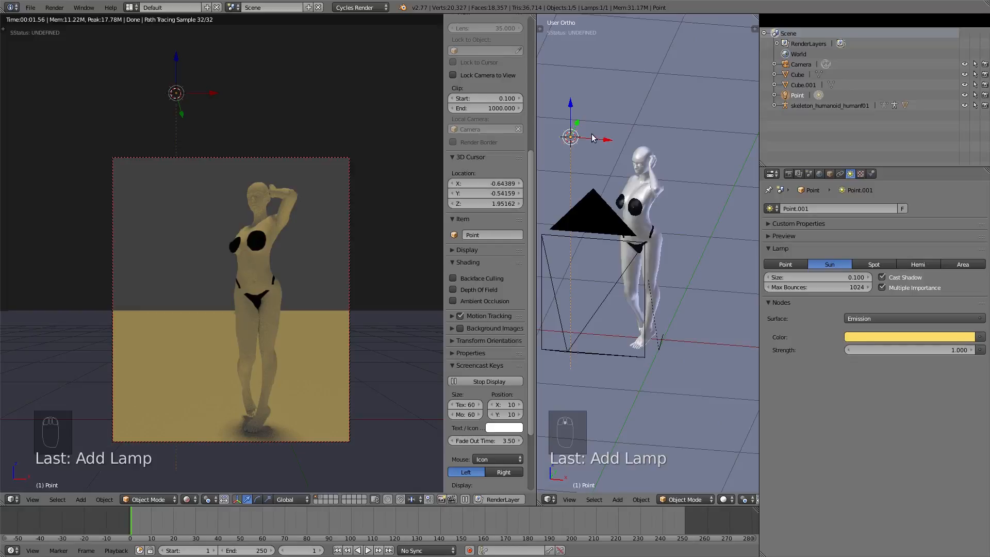
pyautogui.click(900, 350)
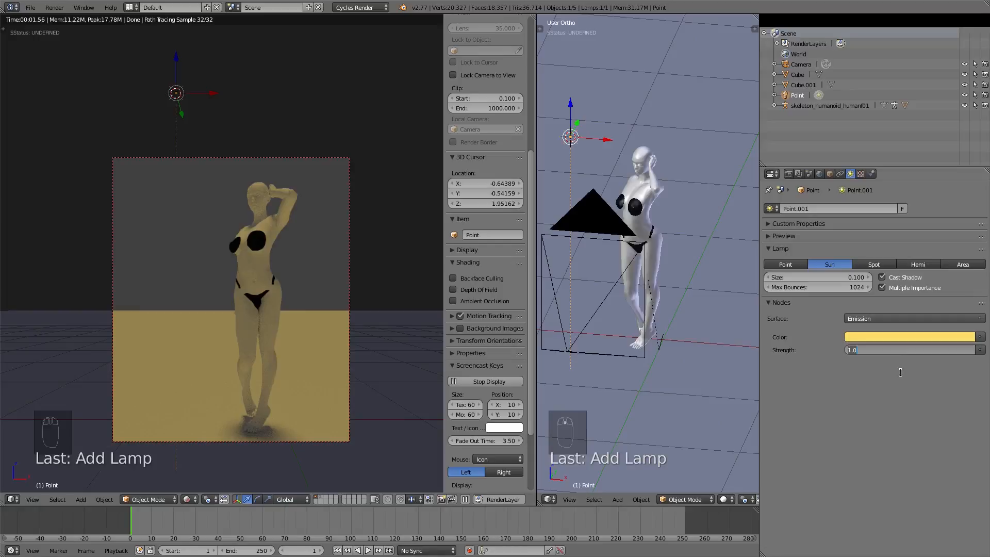
pyautogui.press('Return')
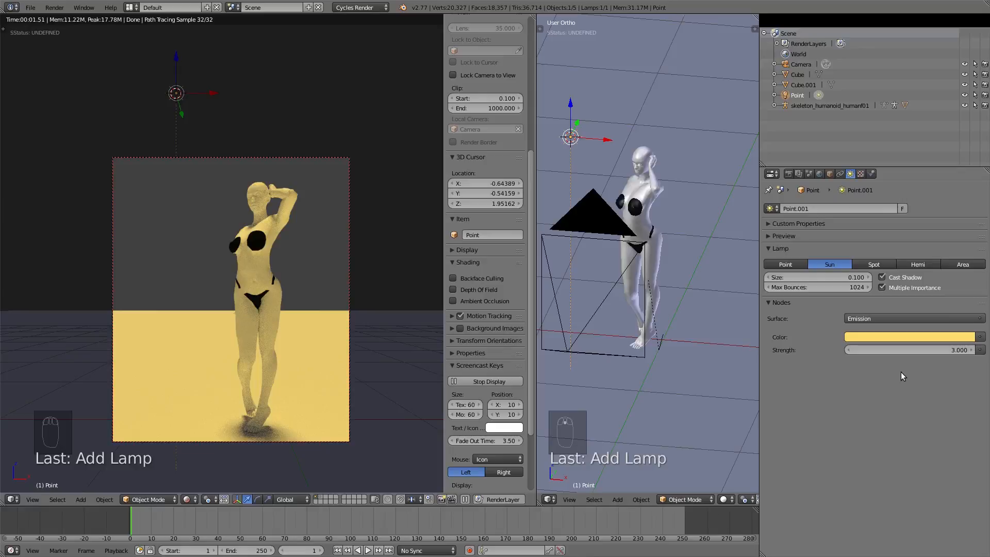
# - Lighten the sun lamp's emission colour to a pale cream yellow
pyautogui.click(909, 336)
pyautogui.click(910, 240)
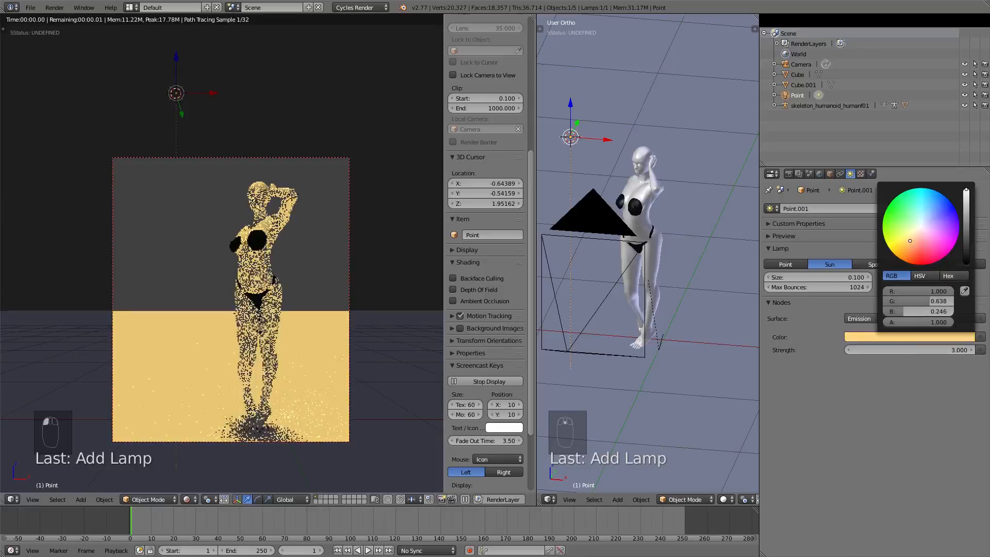
pyautogui.moveTo(911, 241); pyautogui.dragTo(914, 232)
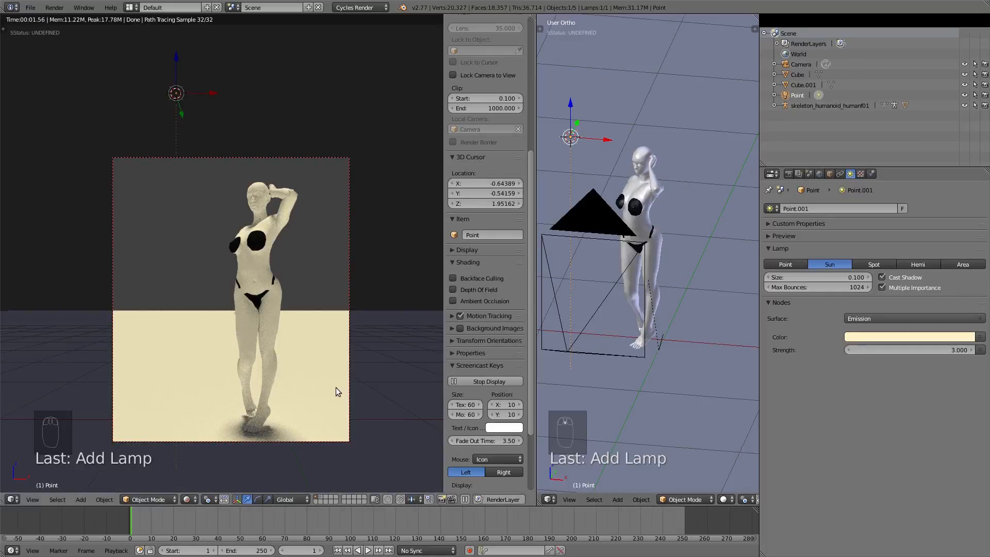
pyautogui.scroll(-5, 660, 501)
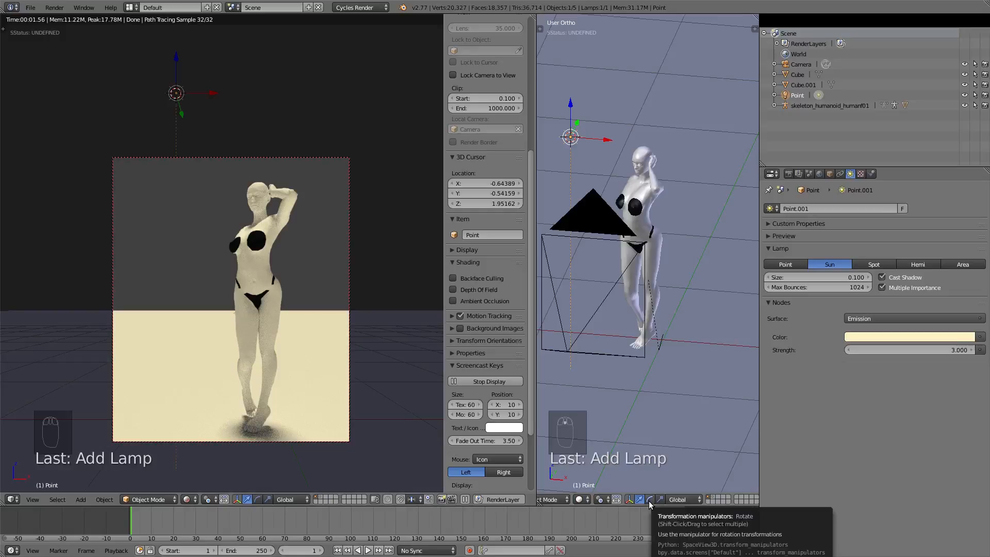
# - Rotate the sun lamp with the combined move and rotate manipulators in Normal orientation, so its light hits the figure at an angle
pyautogui.keyDown('shift'); pyautogui.click(650, 505); pyautogui.keyUp('shift')
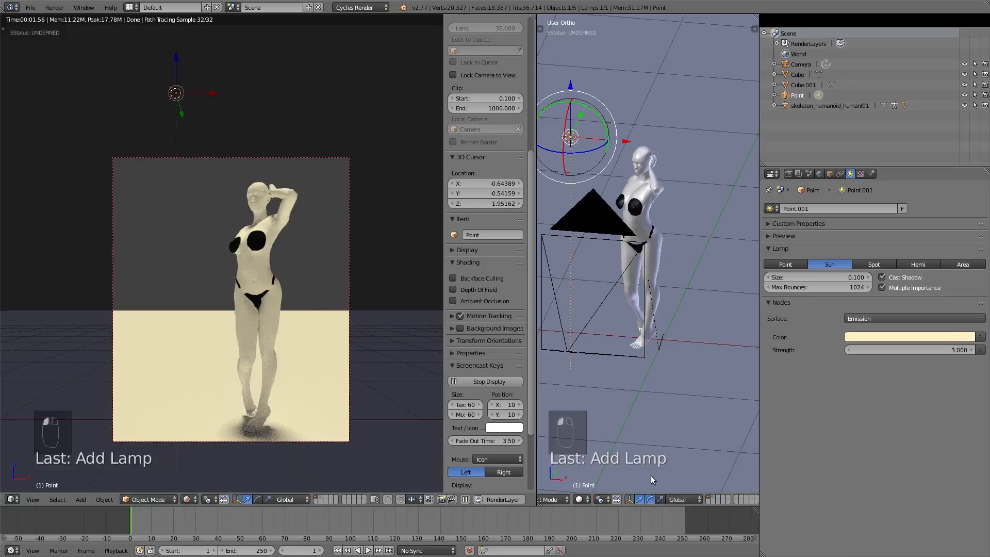
pyautogui.click(682, 501)
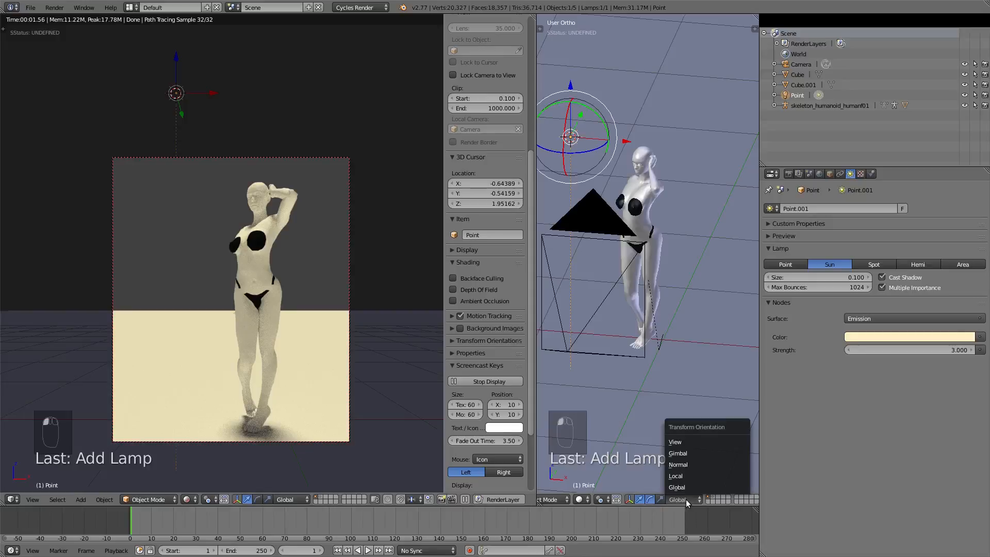
pyautogui.click(679, 465)
pyautogui.moveTo(564, 116); pyautogui.dragTo(574, 143)
pyautogui.scroll(-3, 587, 159)
pyautogui.moveTo(587, 158); pyautogui.dragTo(619, 180, button='middle')
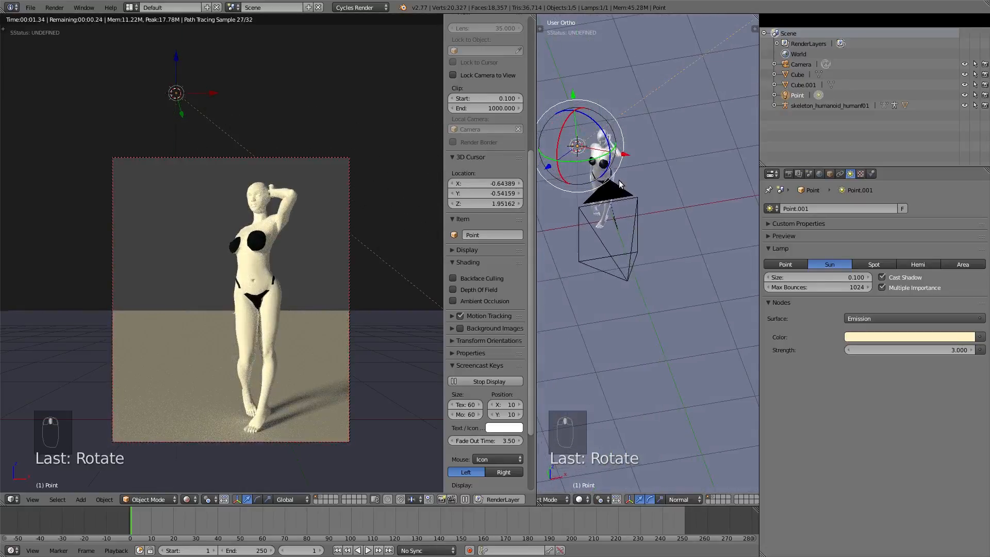
# - Move the sun lamp away from the figure and fine-tune its angle to adjust the shadow cast on the floor
pyautogui.moveTo(561, 128); pyautogui.dragTo(565, 126)
pyautogui.moveTo(597, 183); pyautogui.dragTo(627, 205, button='middle')
pyautogui.scroll(-2, 601, 195)
pyautogui.moveTo(578, 181); pyautogui.dragTo(555, 176)
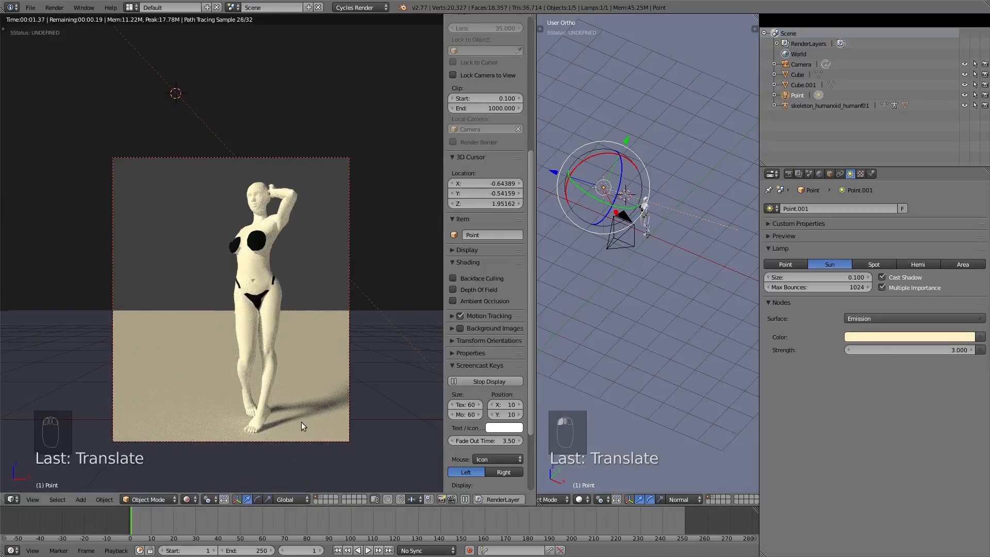
pyautogui.moveTo(584, 192); pyautogui.dragTo(608, 211)
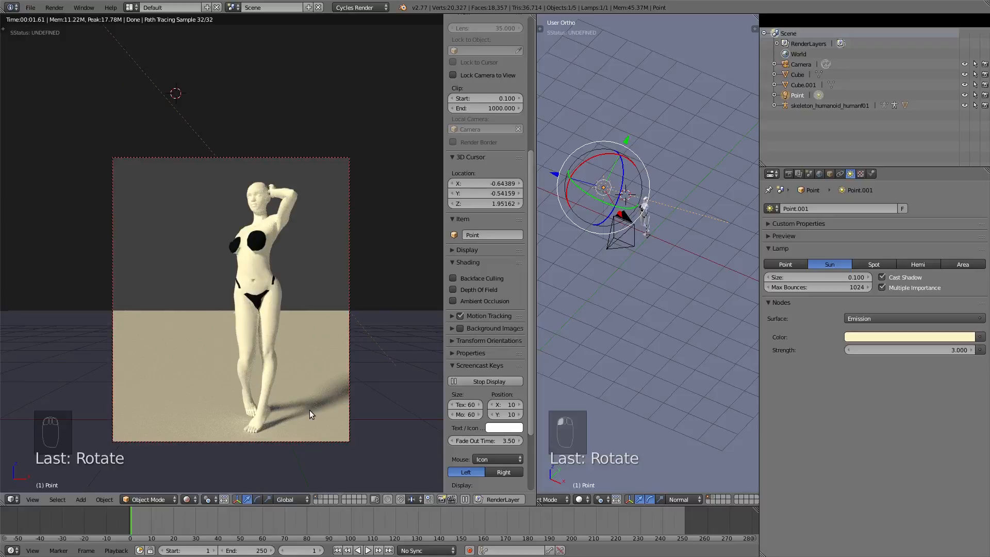
# - Change the lamp type to Spot and examine the extent of its light cone in the maximized 3D view
pyautogui.click(877, 265)
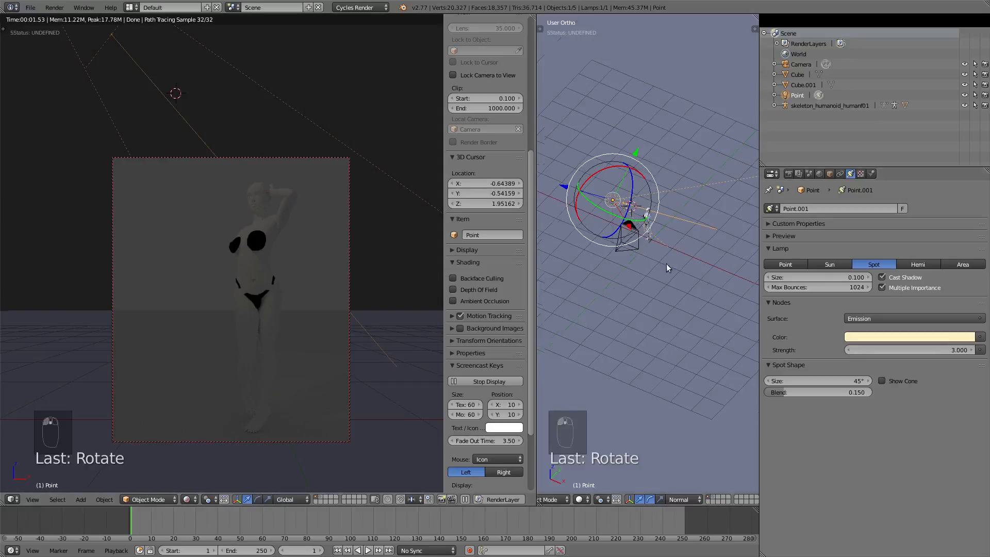
pyautogui.moveTo(666, 265)
pyautogui.mouseDown(button='middle')
pyautogui.moveTo(651, 254)
pyautogui.moveTo(657, 230)
pyautogui.moveTo(672, 255)
pyautogui.mouseUp(button='middle')
pyautogui.hotkey('shift', 'space')
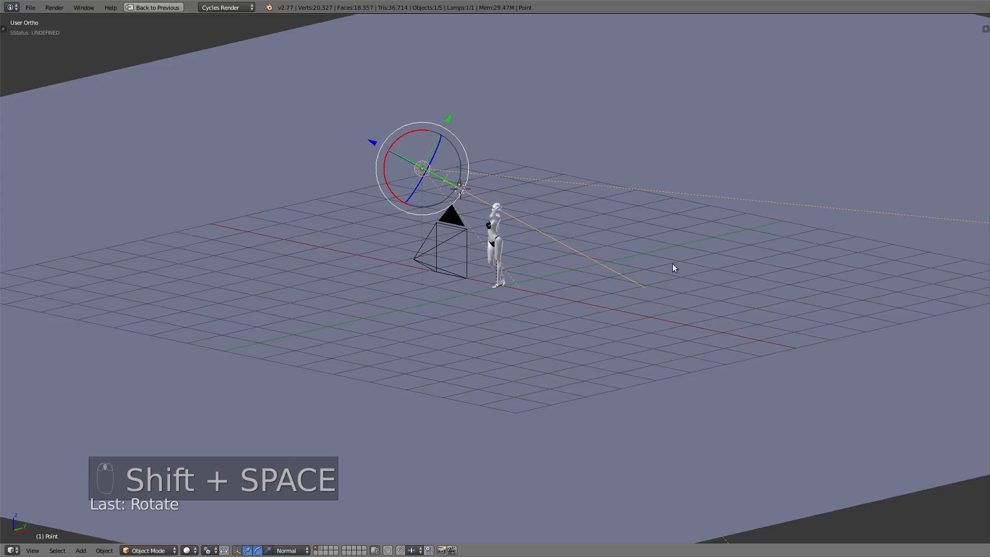
pyautogui.scroll(-3, 656, 332)
pyautogui.keyDown('shift'); pyautogui.moveTo(646, 327); pyautogui.dragTo(437, 237, button='middle'); pyautogui.keyUp('shift')
pyautogui.scroll(-4, 506, 270)
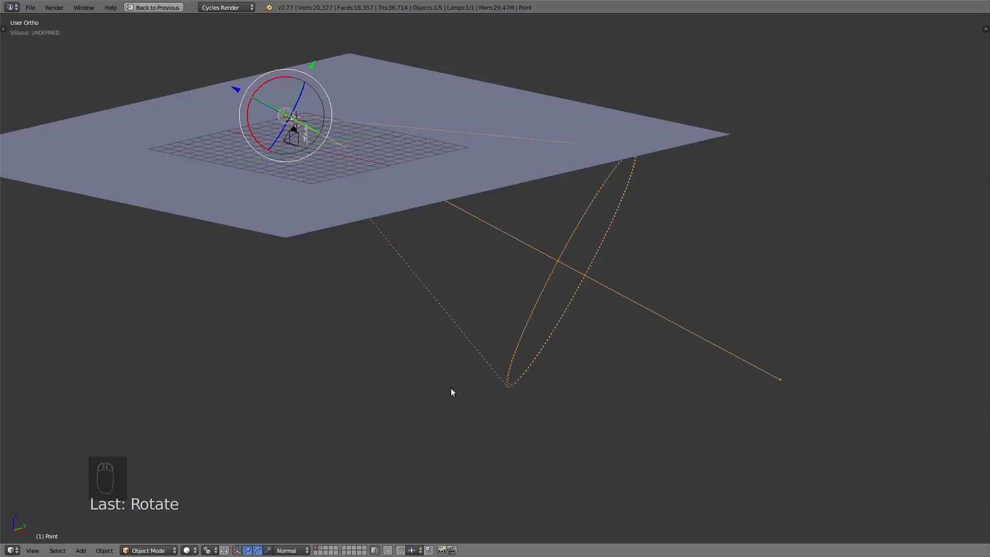
pyautogui.scroll(5, 301, 118)
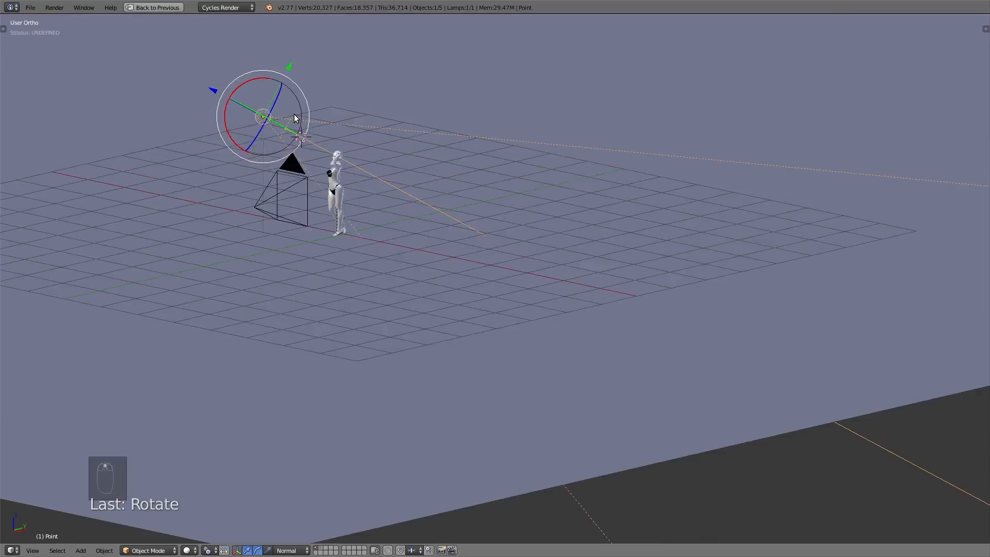
pyautogui.scroll(-5, 315, 130)
pyautogui.scroll(3, 324, 133)
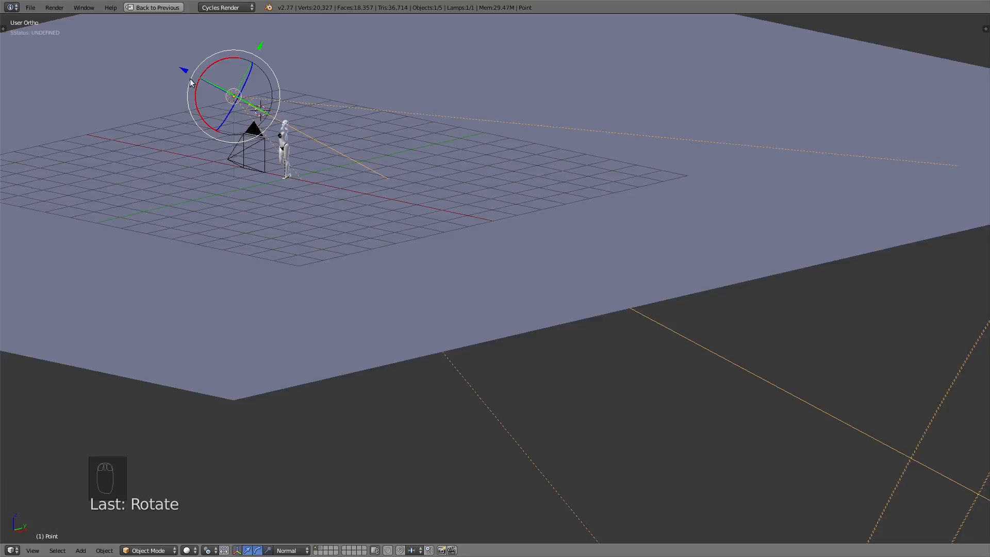
# - Pull the spot lamp far back from the figure along its own Z axis
pyautogui.moveTo(184, 70); pyautogui.dragTo(922, 535)
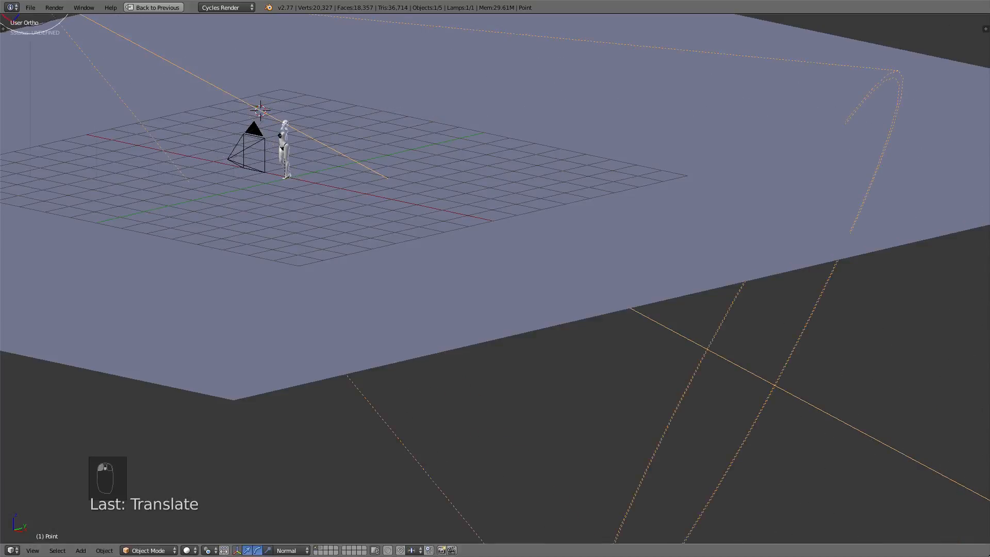
pyautogui.scroll(-16, 464, 281)
pyautogui.keyDown('shift'); pyautogui.moveTo(420, 269); pyautogui.dragTo(592, 364, button='middle'); pyautogui.keyUp('shift')
pyautogui.scroll(4, 592, 363)
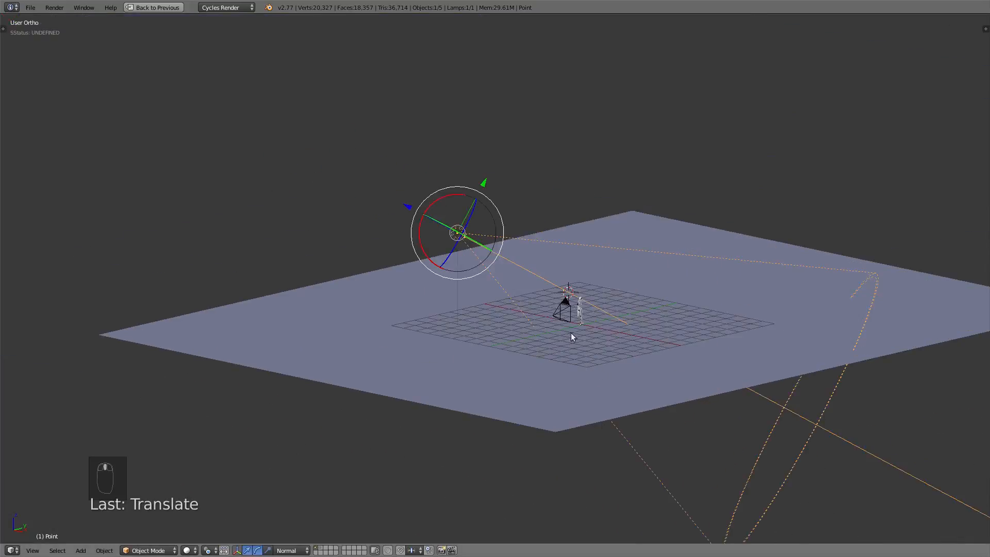
pyautogui.moveTo(418, 217); pyautogui.dragTo(312, 176)
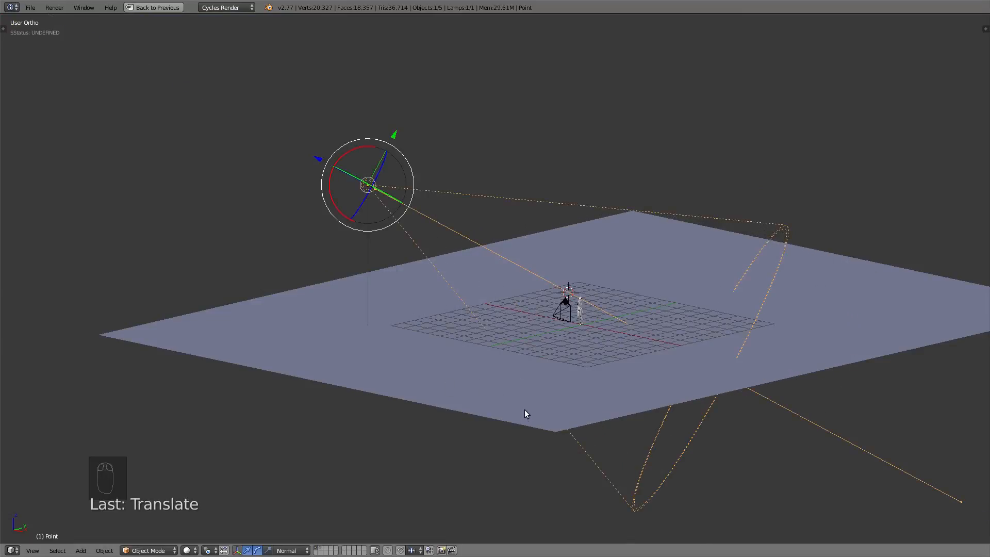
# - Scale down the spot lamp's cone and bring the lamp back toward the figure along its beam
pyautogui.press('s')
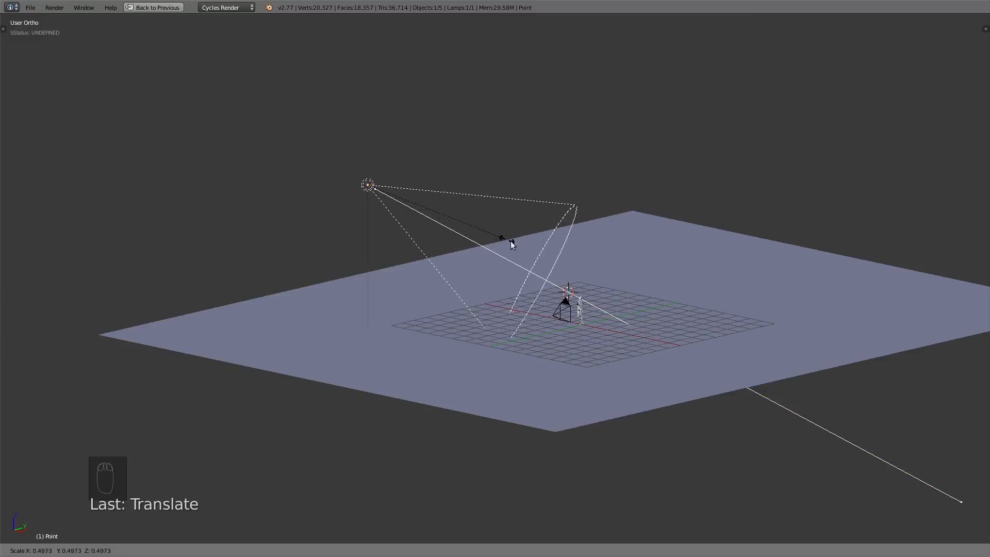
pyautogui.click(509, 240)
pyautogui.moveTo(306, 157); pyautogui.dragTo(365, 186)
pyautogui.scroll(5, 429, 207)
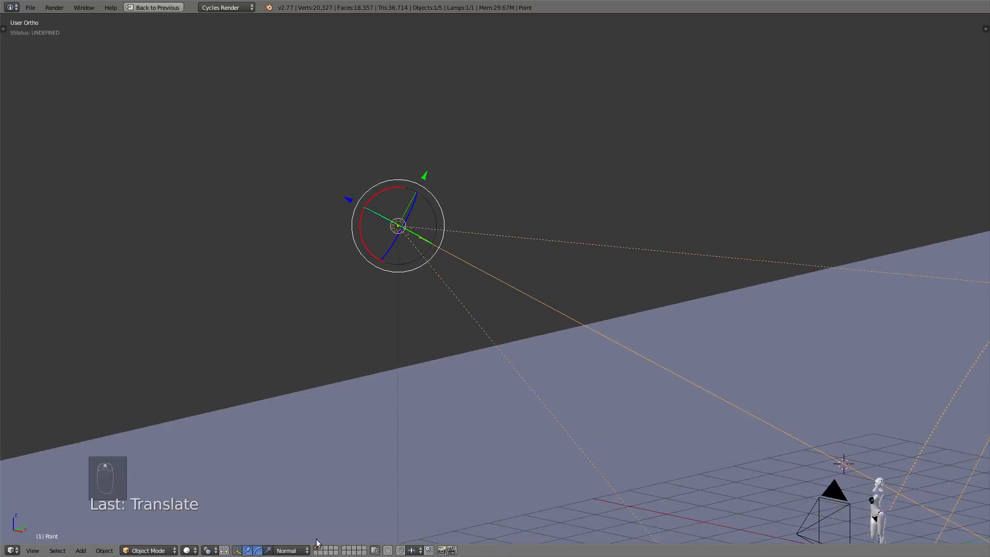
# - Set the transform orientation to Global and shift the spot lamp along the X axis in front of the figure
pyautogui.click(292, 550)
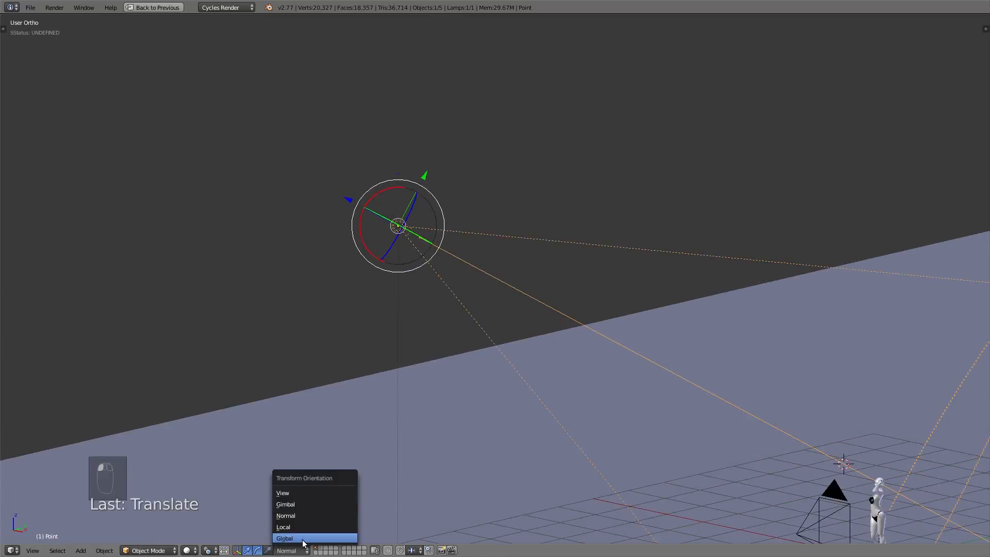
pyautogui.click(303, 539)
pyautogui.moveTo(438, 238); pyautogui.dragTo(900, 400)
pyautogui.keyDown('shift'); pyautogui.moveTo(901, 400); pyautogui.dragTo(523, 285, button='middle'); pyautogui.keyUp('shift')
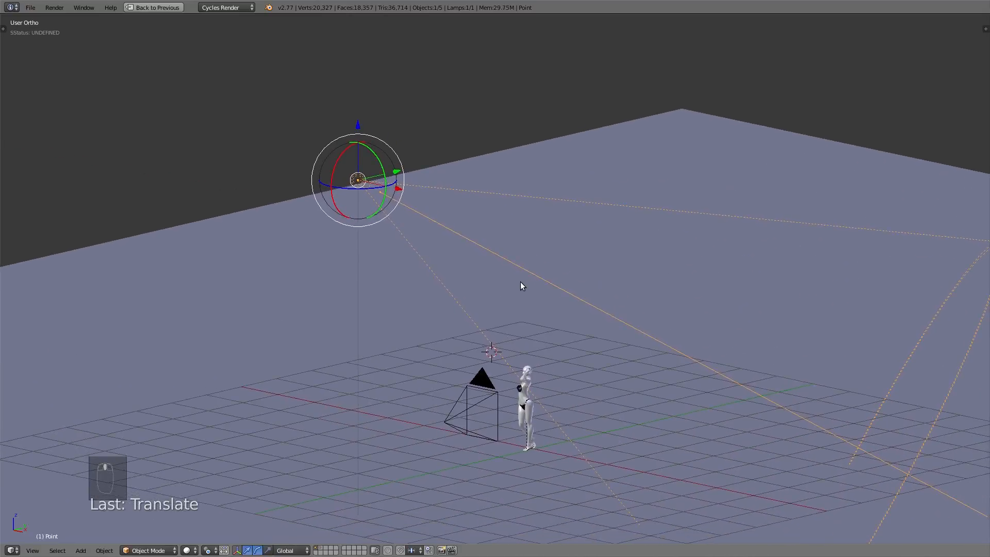
pyautogui.hotkey('alt', 'Tab')
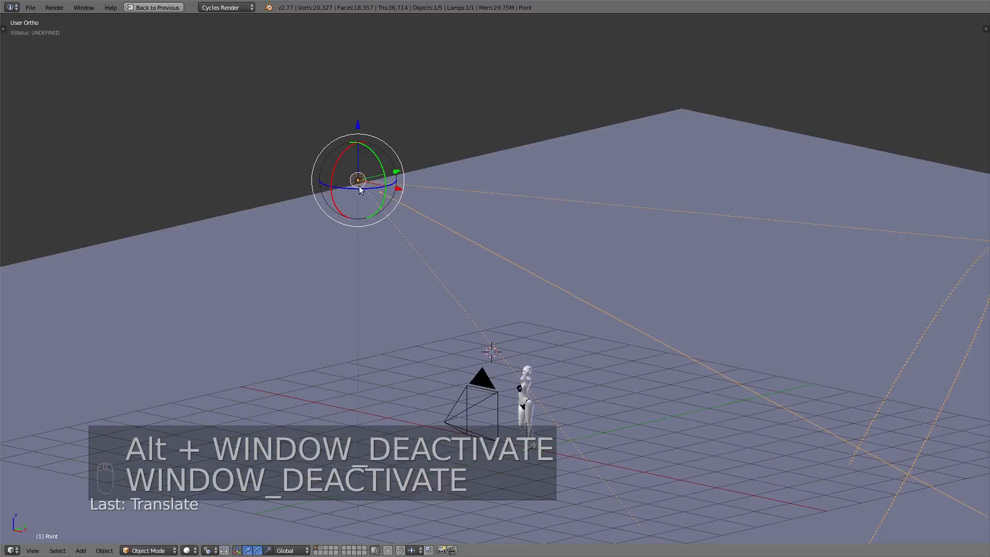
pyautogui.moveTo(397, 190); pyautogui.dragTo(497, 166)
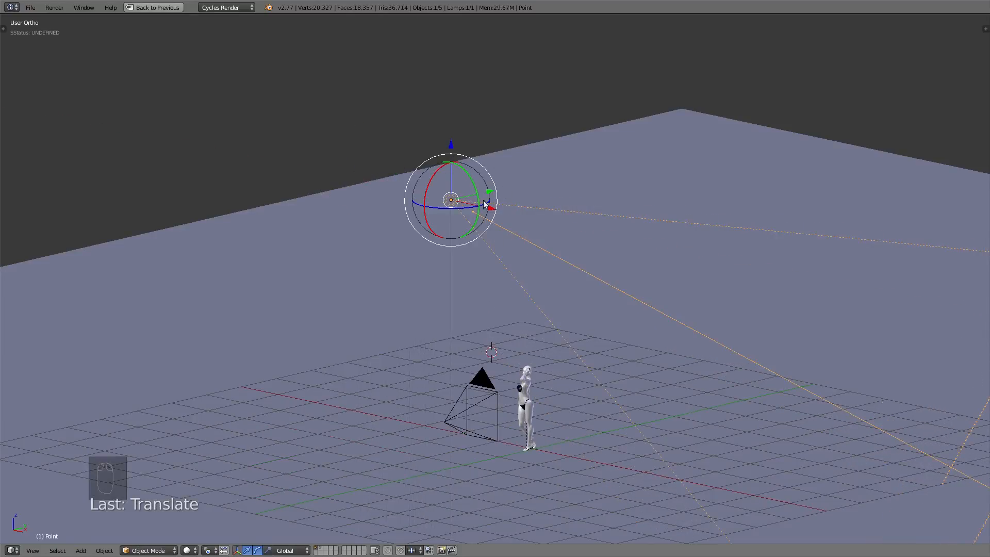
pyautogui.moveTo(494, 210); pyautogui.dragTo(512, 241)
pyautogui.scroll(4, 508, 238)
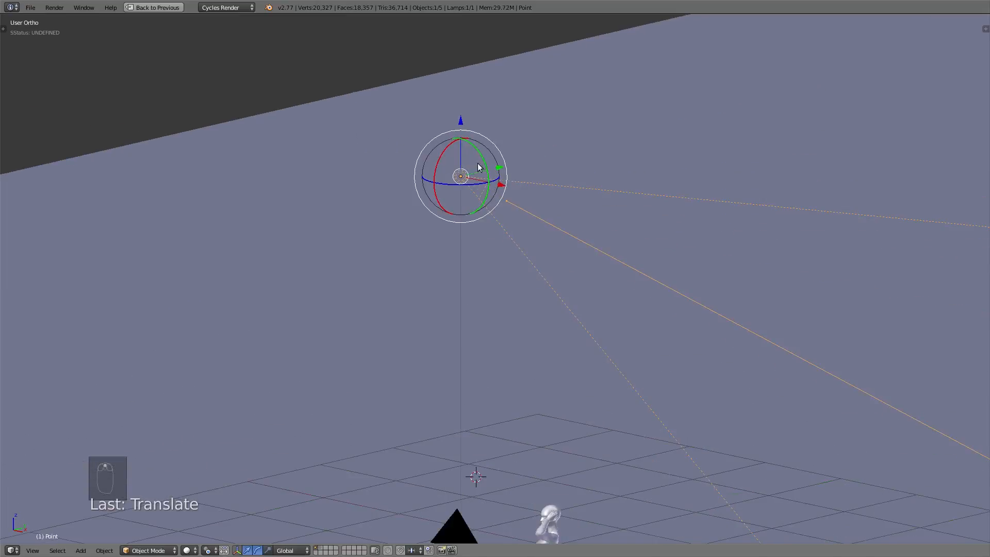
# - Rotate the spot lamp to re-aim its beam toward the figure, checking the direction from the top view
pyautogui.moveTo(488, 184); pyautogui.dragTo(489, 166, button='middle')
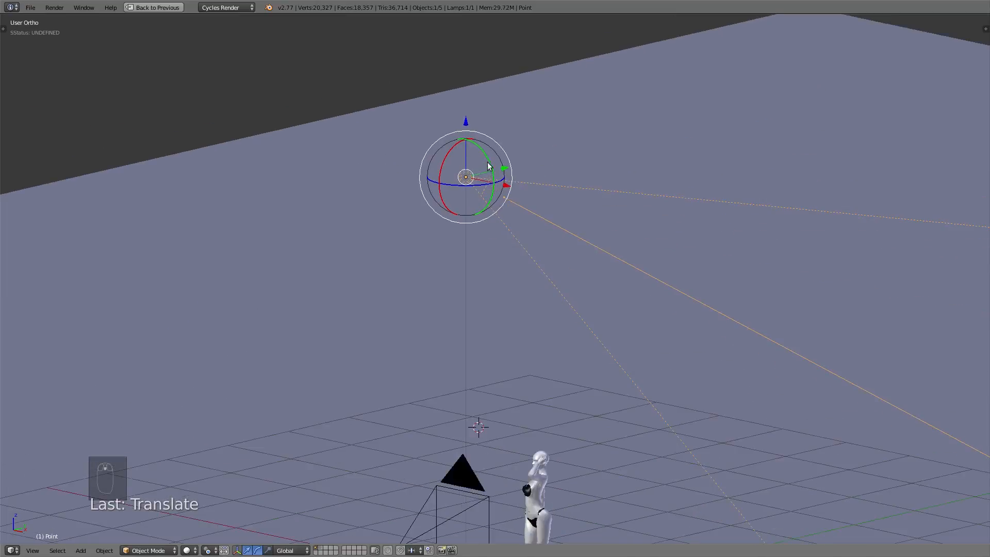
pyautogui.moveTo(489, 166); pyautogui.dragTo(492, 196)
pyautogui.scroll(-6, 500, 189)
pyautogui.moveTo(501, 189); pyautogui.dragTo(463, 212, button='middle')
pyautogui.press('KP_7')
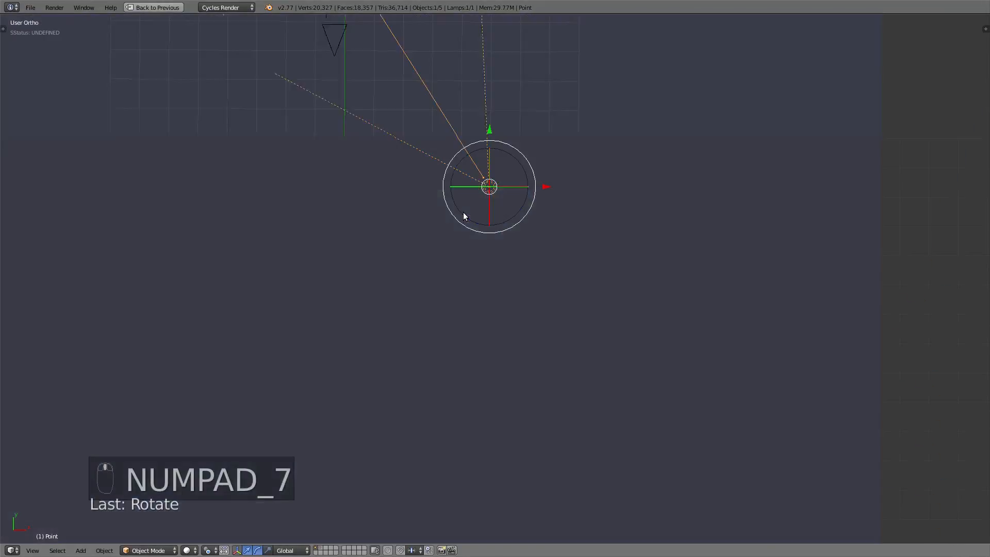
pyautogui.scroll(2, 494, 147)
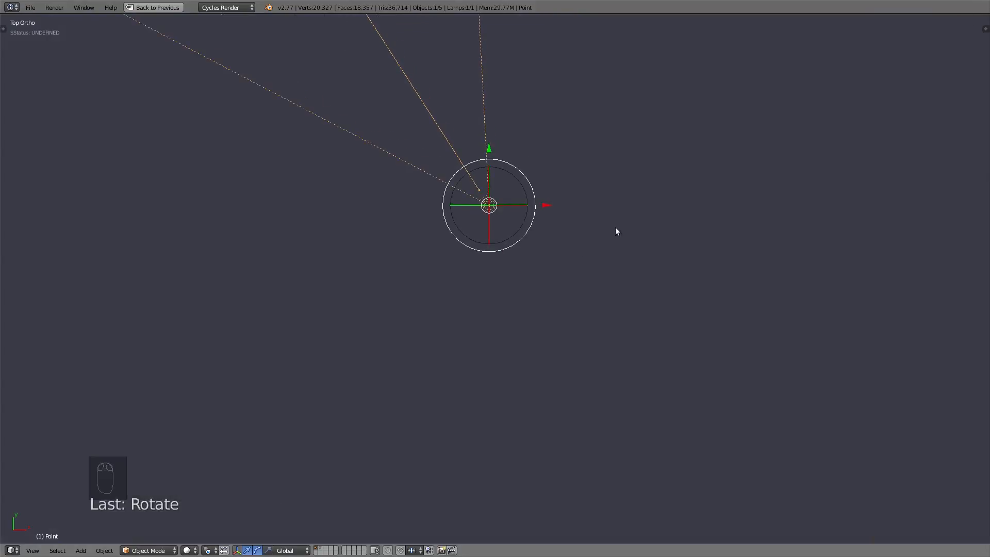
# - Shrink the spot lamp's cone further so it ends near the figure
pyautogui.moveTo(504, 290); pyautogui.dragTo(380, 213, button='middle')
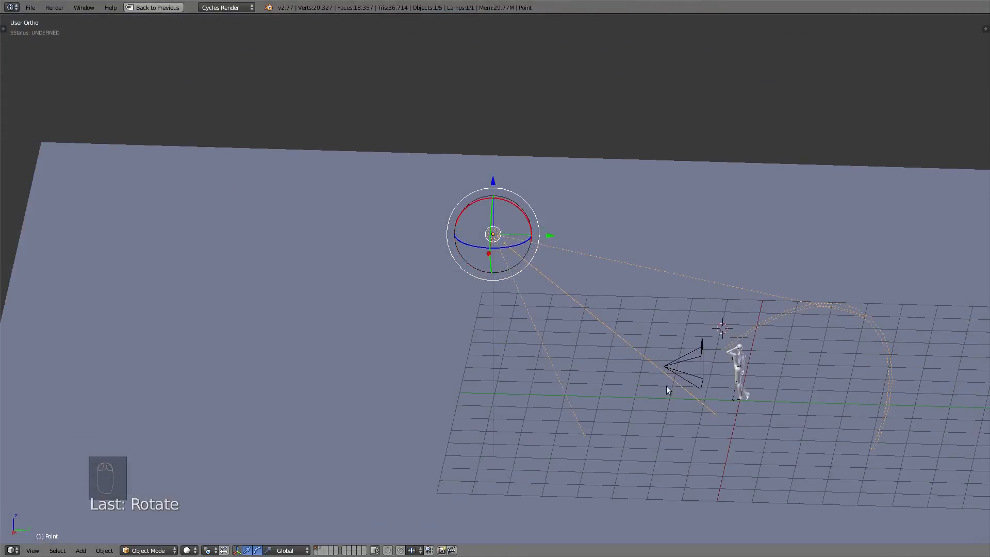
pyautogui.keyDown('shift'); pyautogui.moveTo(666, 390); pyautogui.dragTo(459, 320, button='middle'); pyautogui.keyUp('shift')
pyautogui.press('s')
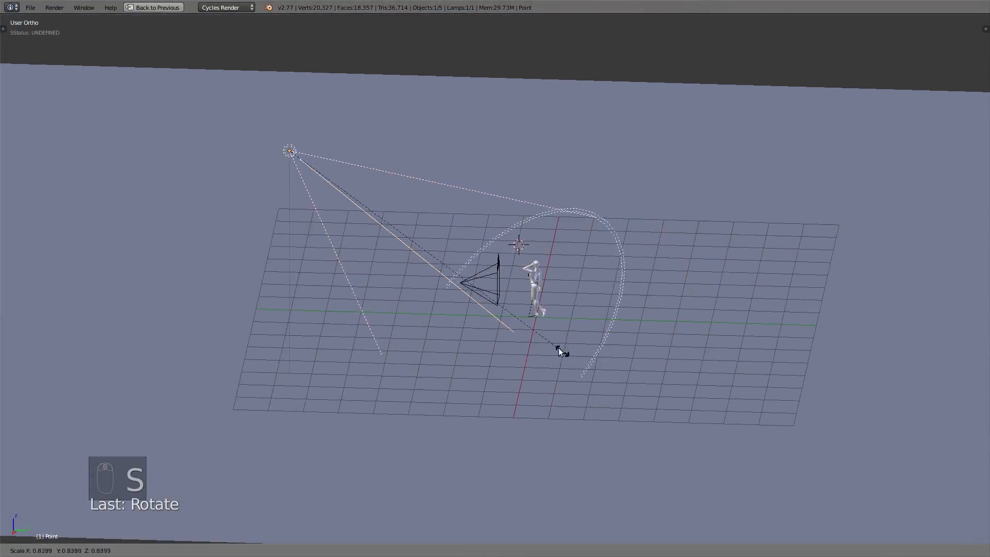
pyautogui.click(497, 305)
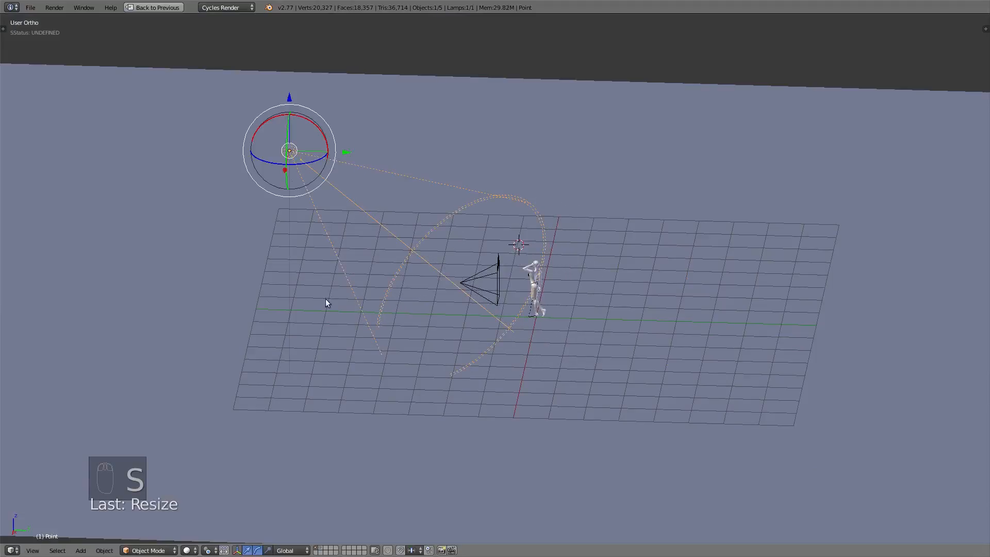
# - Set the transform orientation to Normal and move the spot lamp along its own axes until its cone covers the figure
pyautogui.click(286, 550)
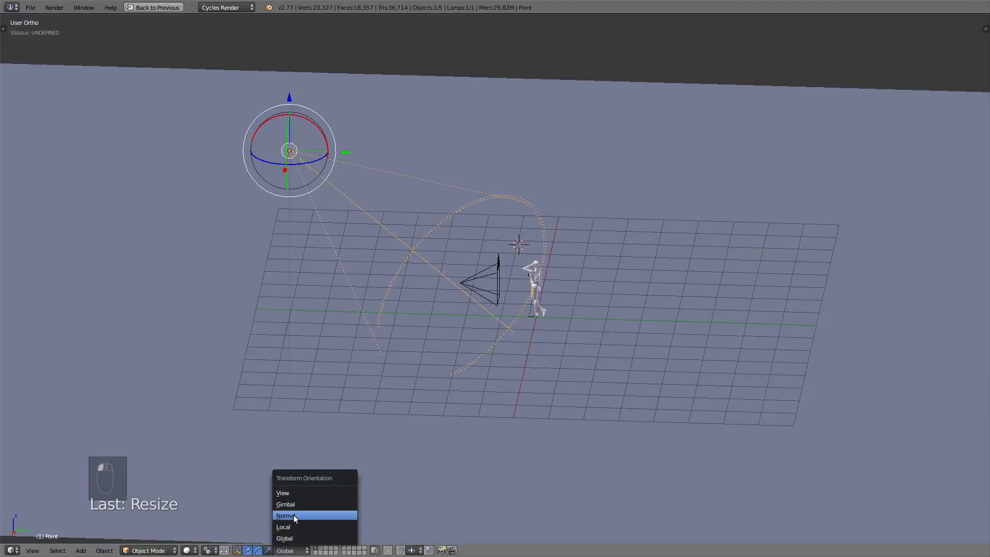
pyautogui.click(293, 515)
pyautogui.moveTo(297, 135); pyautogui.dragTo(304, 141)
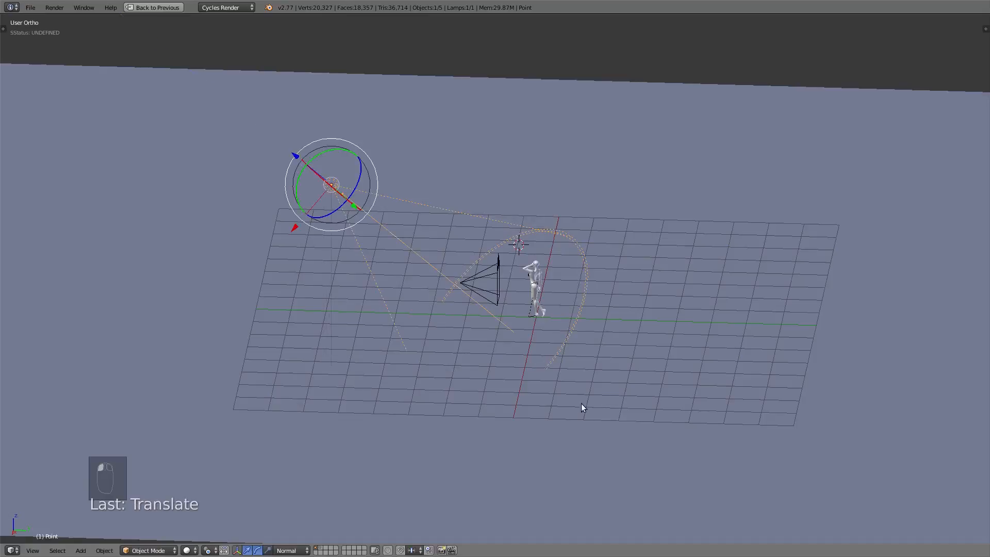
pyautogui.moveTo(581, 403); pyautogui.dragTo(524, 396, button='middle')
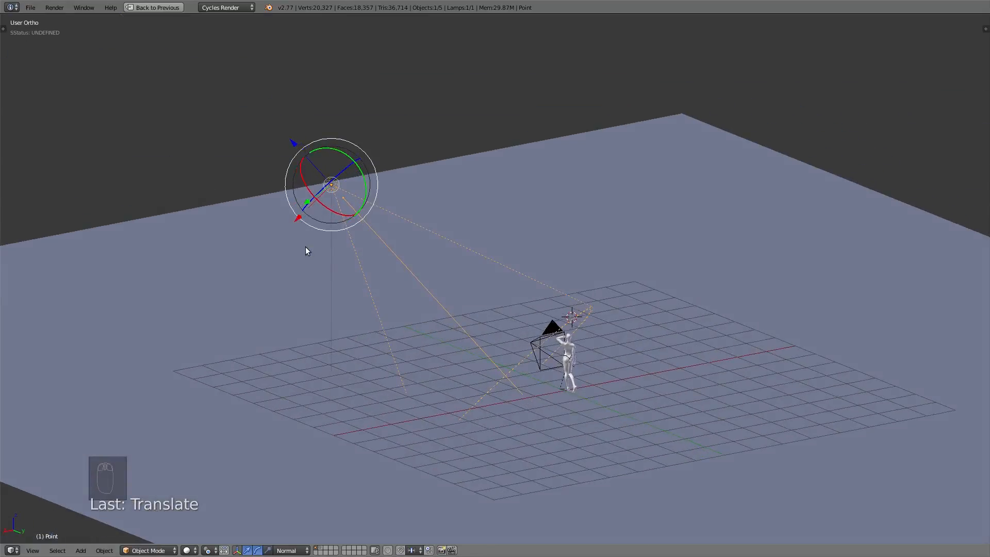
pyautogui.moveTo(302, 206); pyautogui.dragTo(310, 175, button='middle')
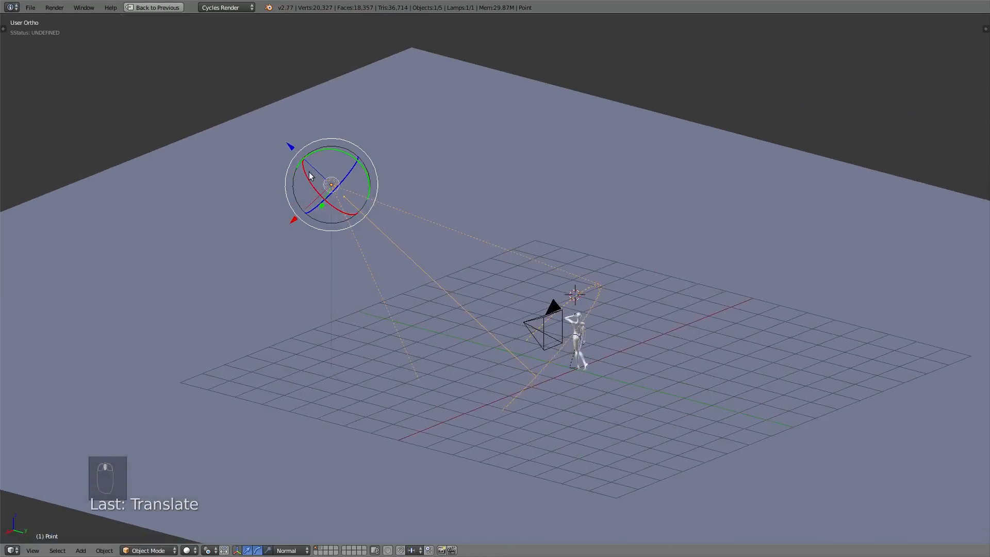
pyautogui.moveTo(293, 222); pyautogui.dragTo(326, 204)
pyautogui.moveTo(318, 127); pyautogui.dragTo(362, 142)
pyautogui.scroll(4, 521, 279)
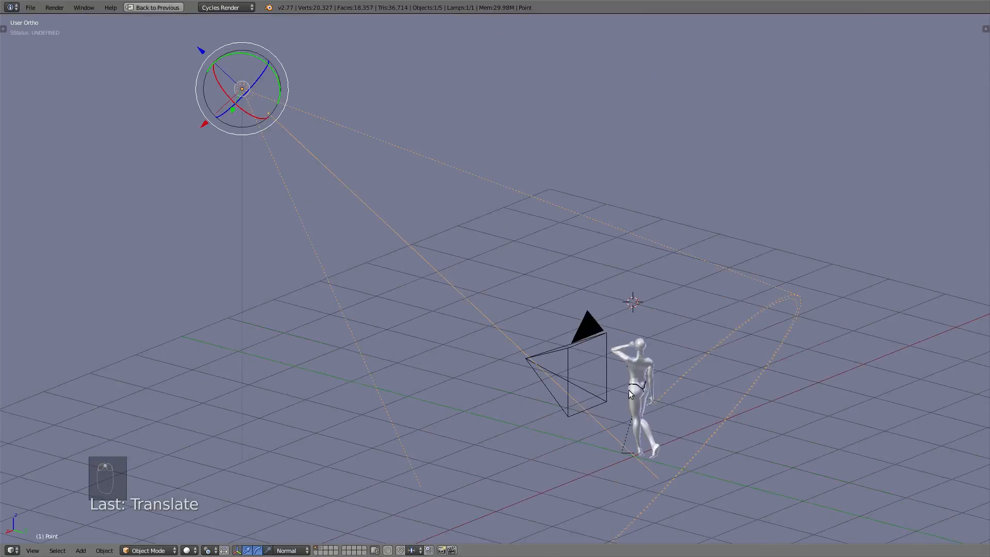
pyautogui.scroll(-2, 632, 396)
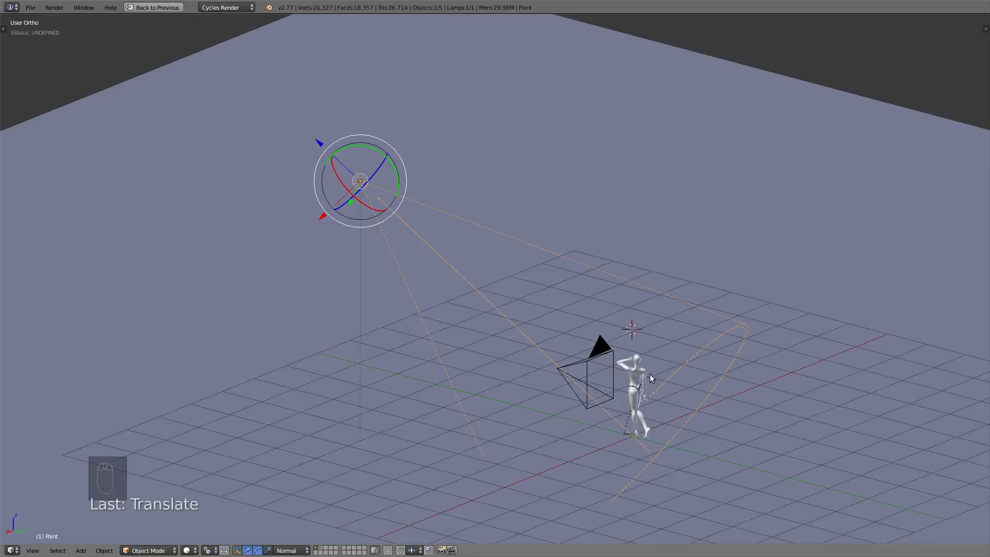
# - Restore the full editor layout and set the spot lamp's strength to 1000
pyautogui.hotkey('shift', 'space')
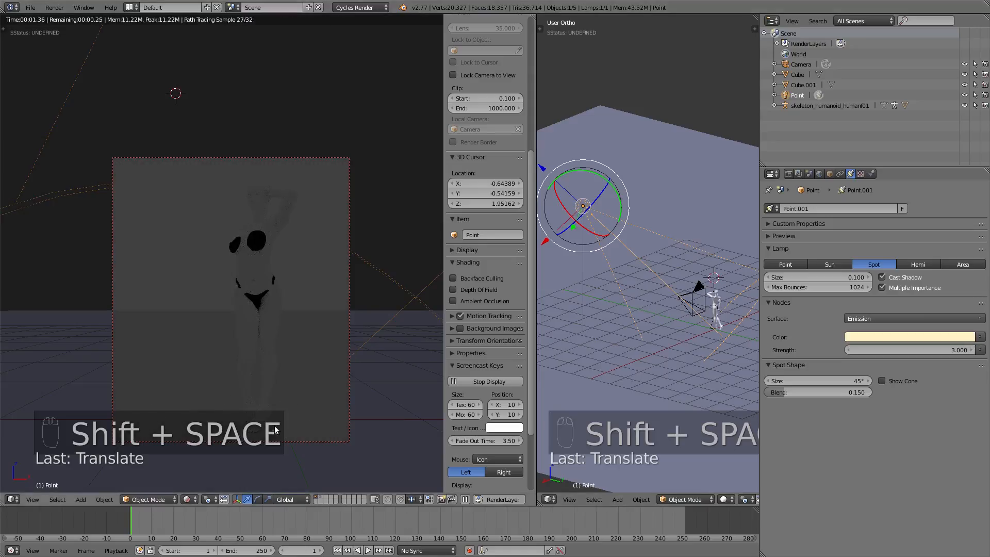
pyautogui.scroll(2, 279, 392)
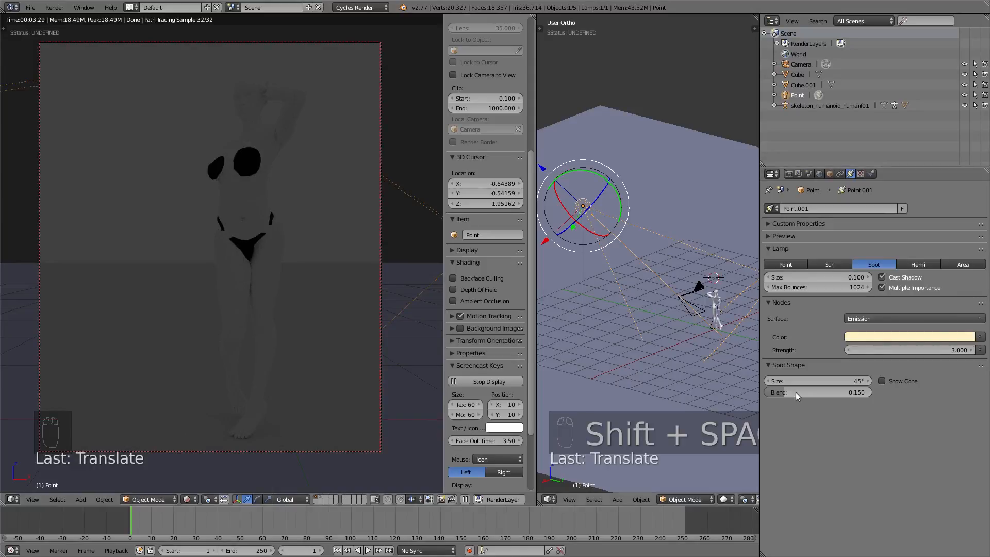
pyautogui.click(890, 351)
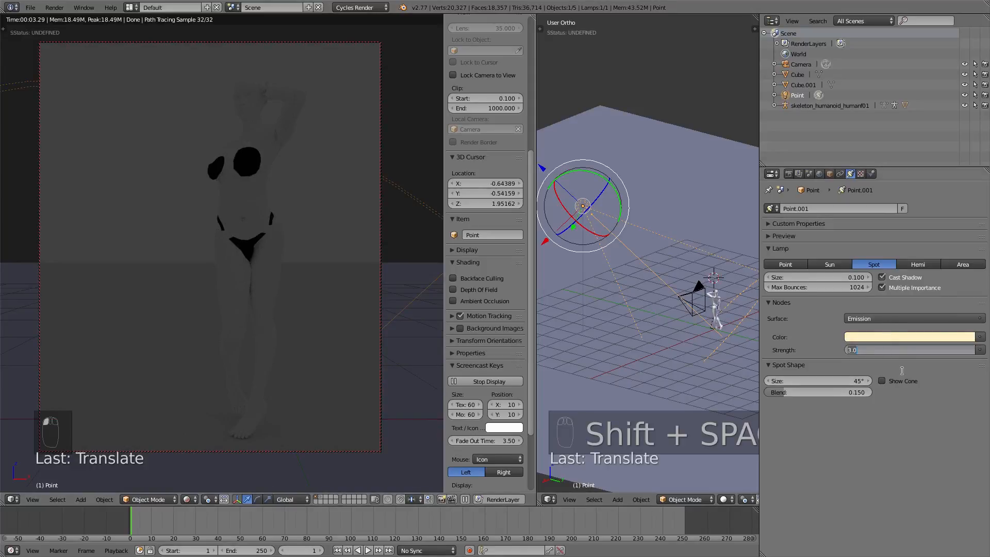
pyautogui.write('1000')
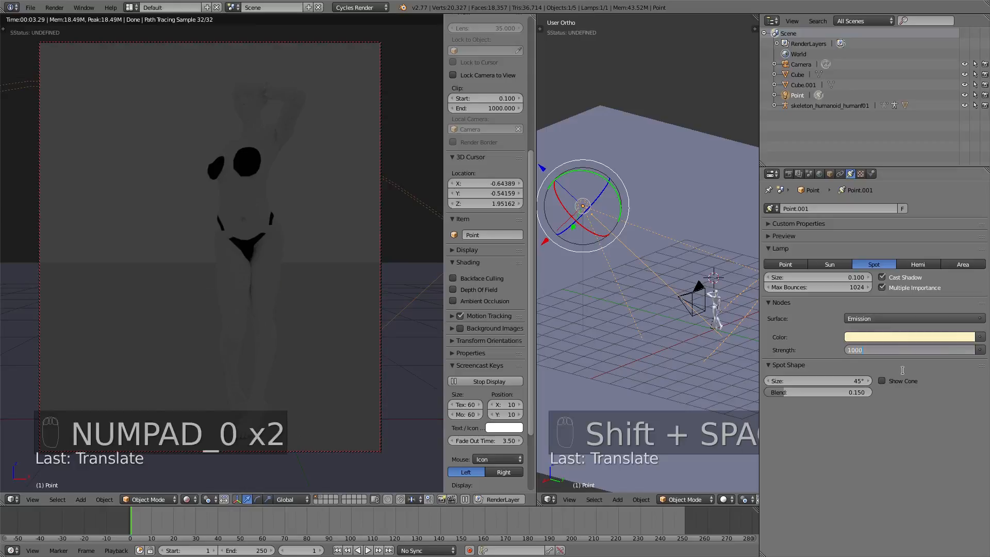
pyautogui.press('Return')
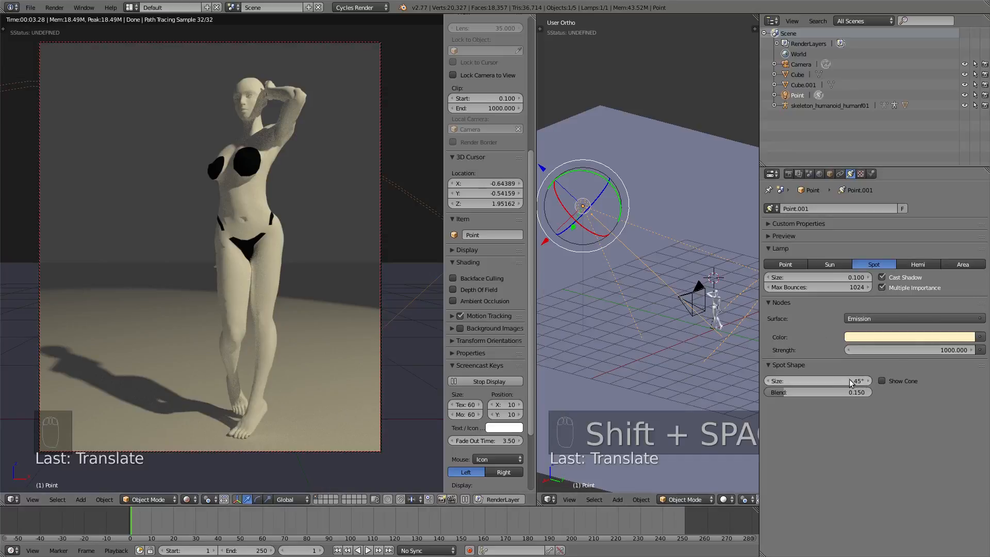
# - Turn on the cone display for the spot lamp and view its lit area around the figure
pyautogui.click(881, 380)
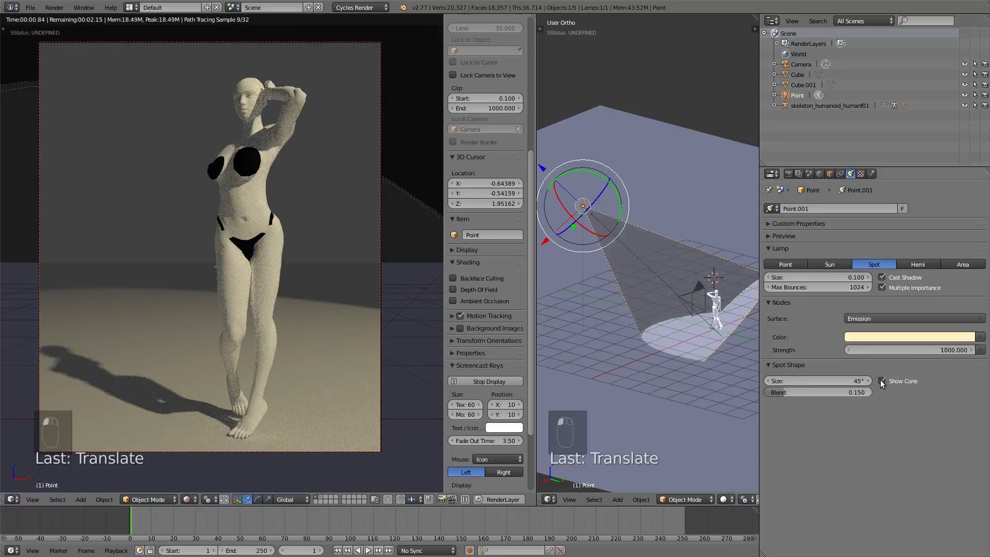
pyautogui.moveTo(716, 397); pyautogui.dragTo(711, 333, button='middle')
pyautogui.scroll(4, 711, 332)
pyautogui.scroll(-3, 665, 361)
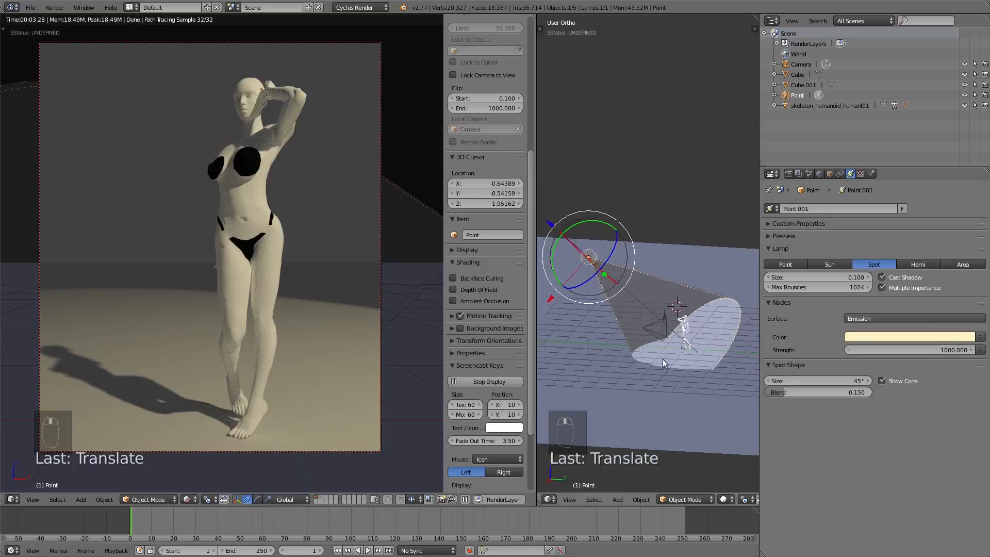
pyautogui.moveTo(663, 359)
pyautogui.mouseDown(button='middle')
pyautogui.moveTo(648, 364)
pyautogui.moveTo(661, 364)
pyautogui.mouseUp(button='middle')
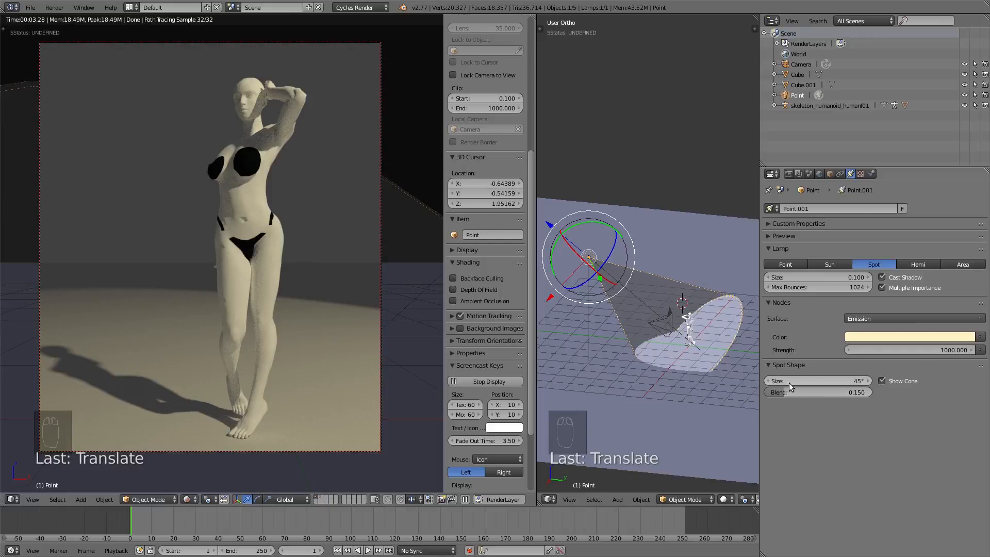
# - Narrow the spot size to 7.1° and move the lamp so its beam falls on the figure's legs
pyautogui.moveTo(834, 381); pyautogui.dragTo(639, 381)
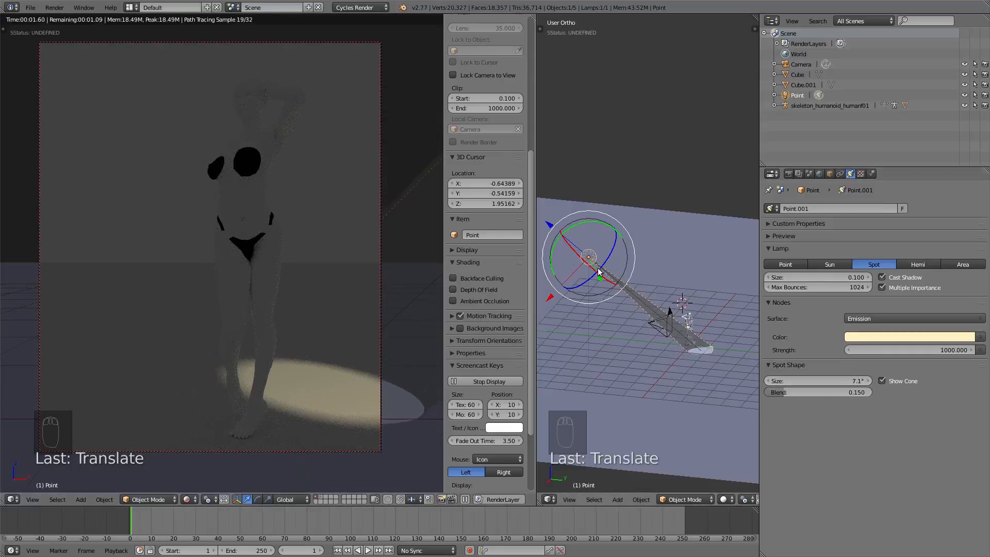
pyautogui.scroll(3, 598, 271)
pyautogui.scroll(-1, 599, 271)
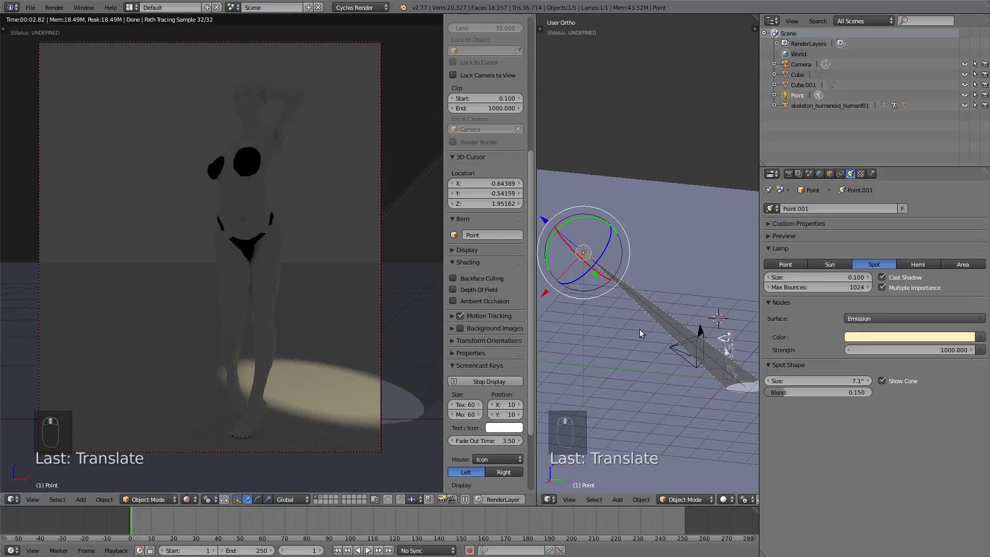
pyautogui.moveTo(566, 270)
pyautogui.mouseDown()
pyautogui.moveTo(556, 273)
pyautogui.moveTo(596, 279)
pyautogui.moveTo(584, 269)
pyautogui.mouseUp()
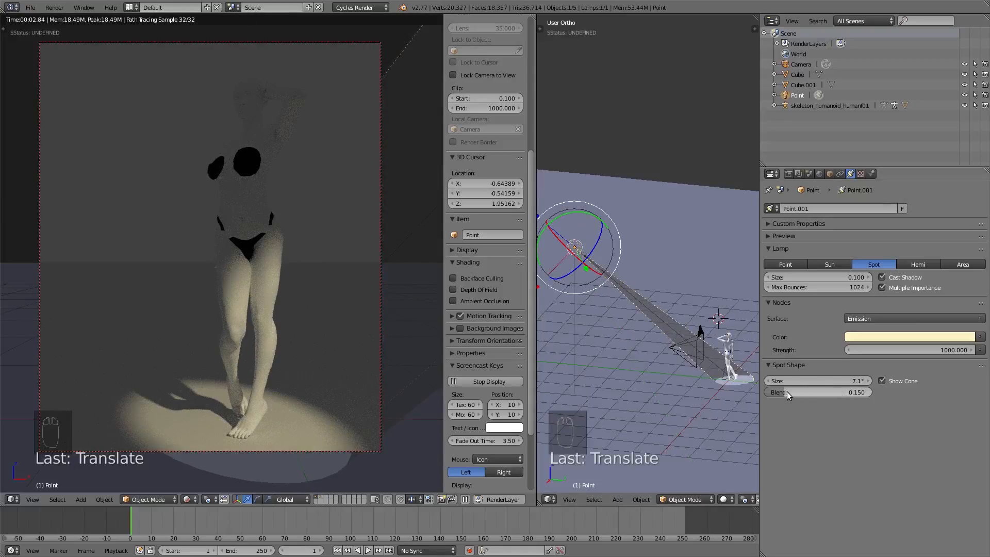
# - Try the spot blend at 1.000 to compare the edge softness, and lower it to 0.189
pyautogui.moveTo(787, 392); pyautogui.dragTo(863, 403)
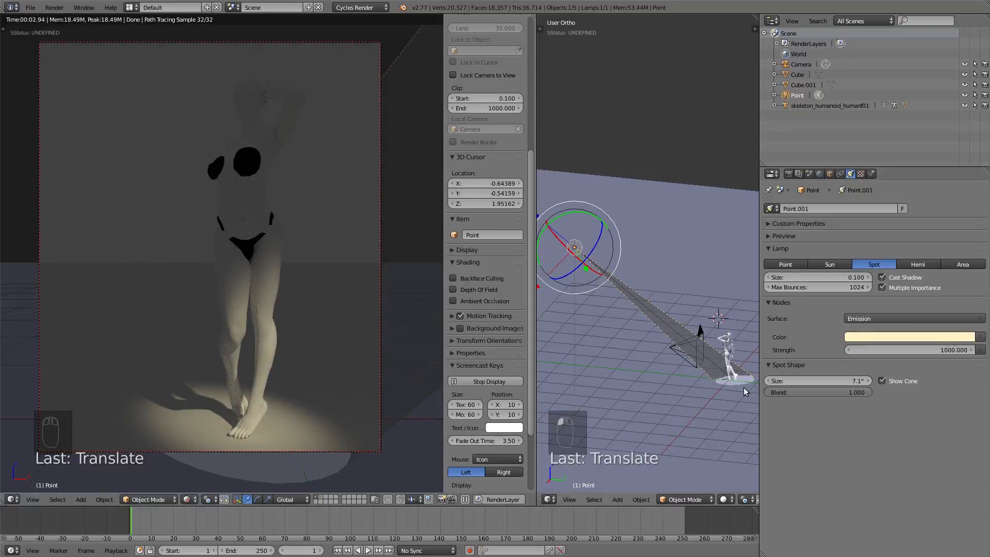
pyautogui.scroll(6, 722, 381)
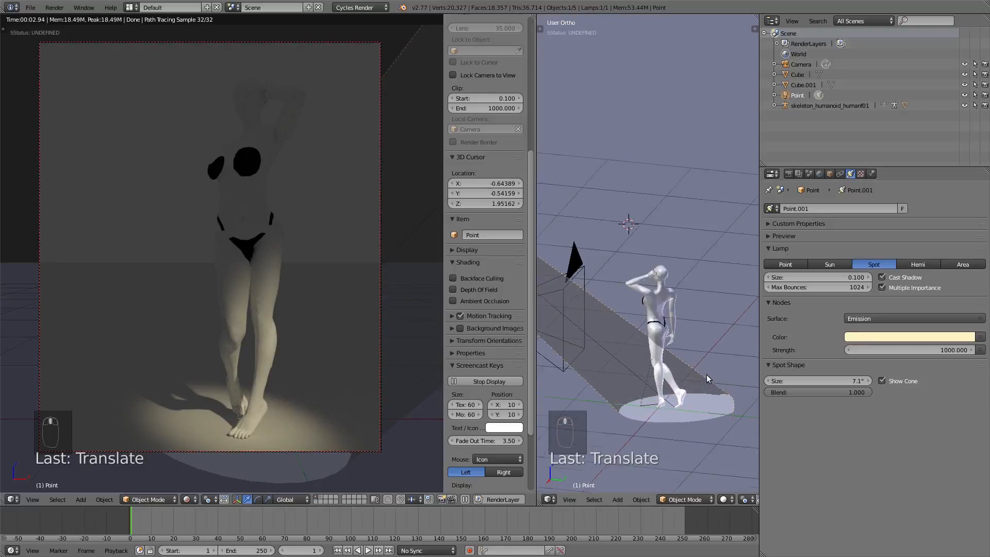
pyautogui.scroll(5, 701, 382)
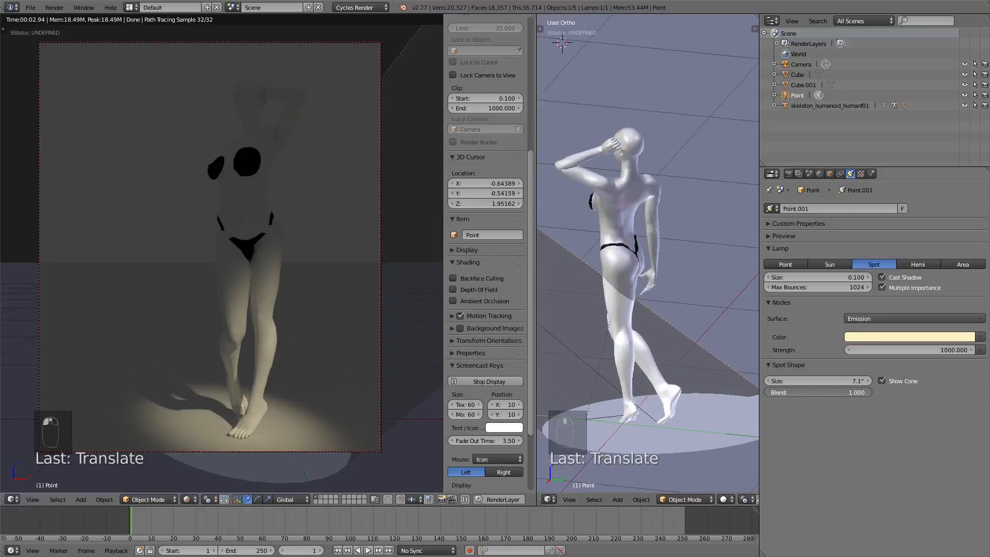
pyautogui.moveTo(851, 392); pyautogui.dragTo(782, 392)
pyautogui.scroll(-4, 726, 412)
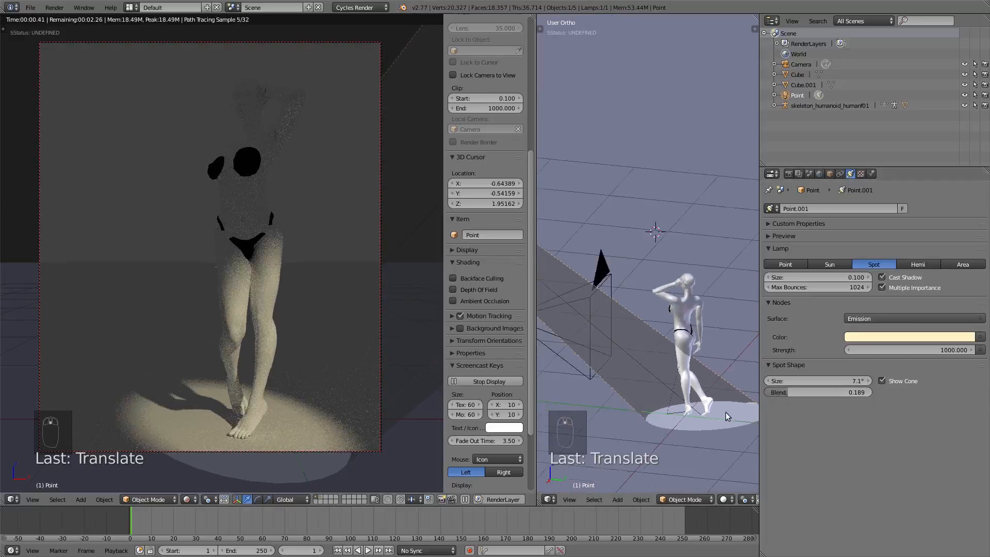
# - Set the spot blend to 0.567 and change the lamp colour to green
pyautogui.scroll(-2, 725, 413)
pyautogui.moveTo(725, 439); pyautogui.dragTo(645, 432, button='middle')
pyautogui.scroll(-4, 709, 412)
pyautogui.scroll(7, 639, 392)
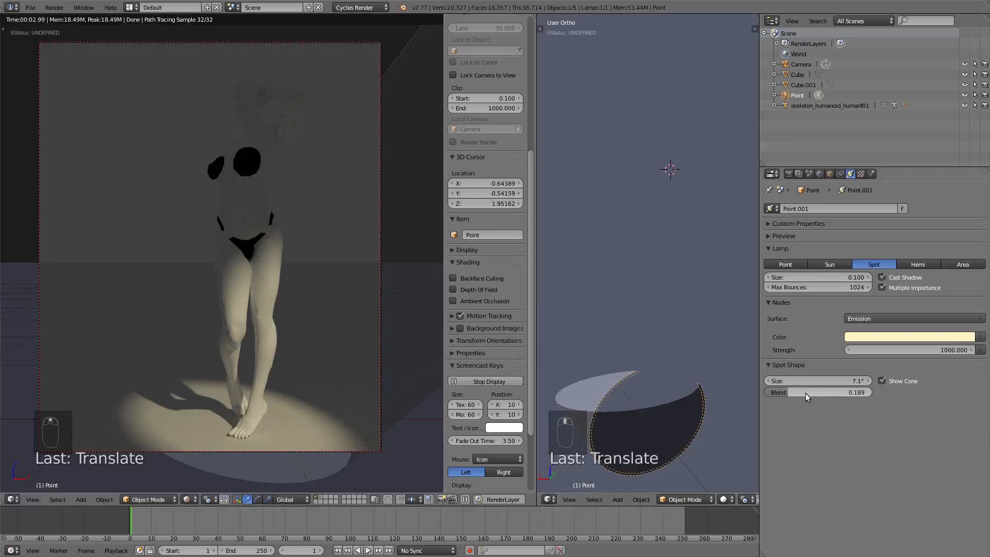
pyautogui.moveTo(786, 392); pyautogui.dragTo(825, 392)
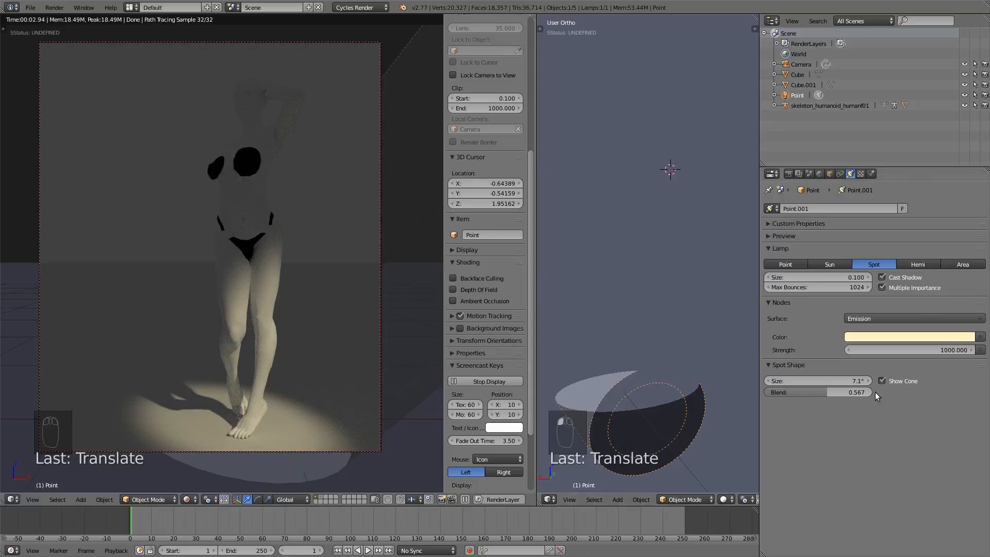
pyautogui.click(896, 334)
pyautogui.moveTo(912, 230); pyautogui.dragTo(907, 208)
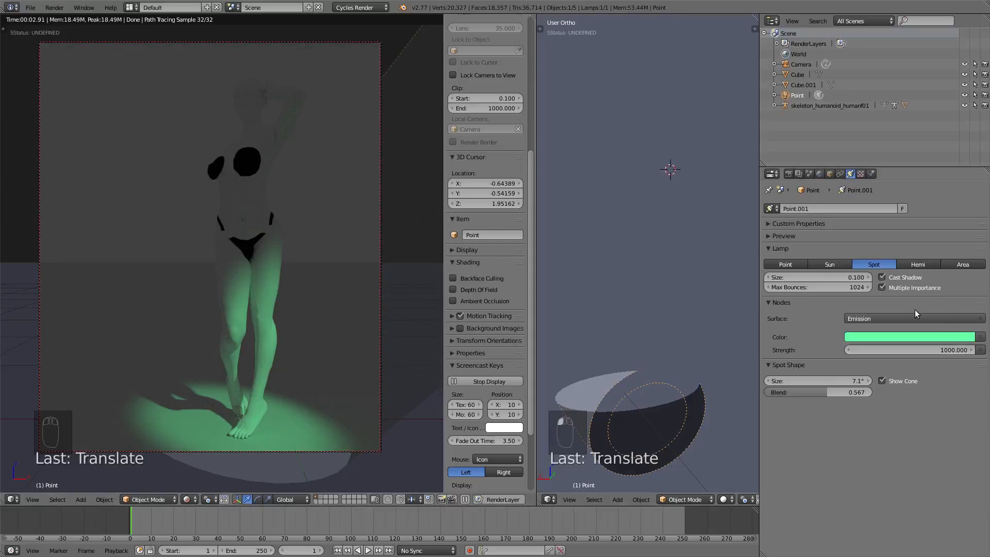
# - Switch the lamp type to Hemi and set its strength to 1
pyautogui.click(924, 267)
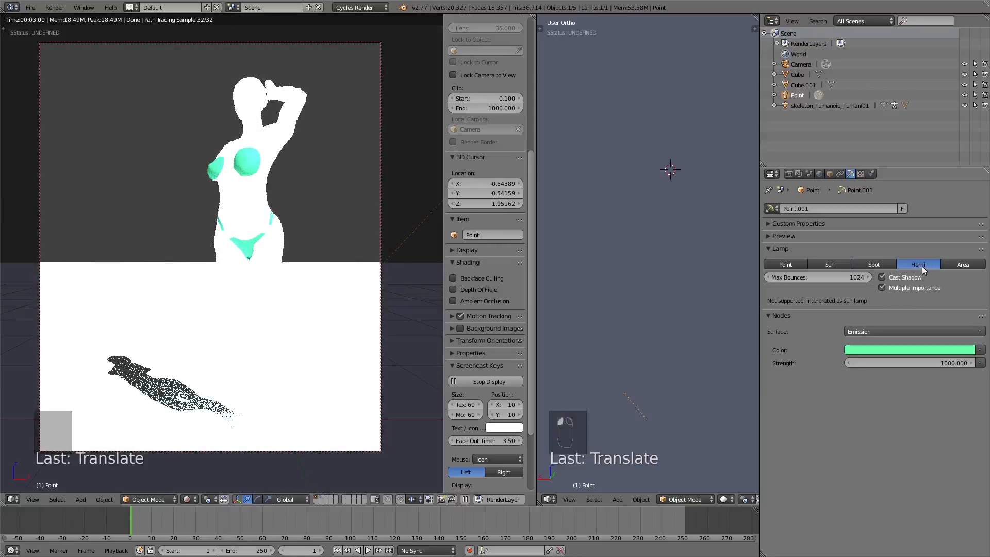
pyautogui.click(926, 363)
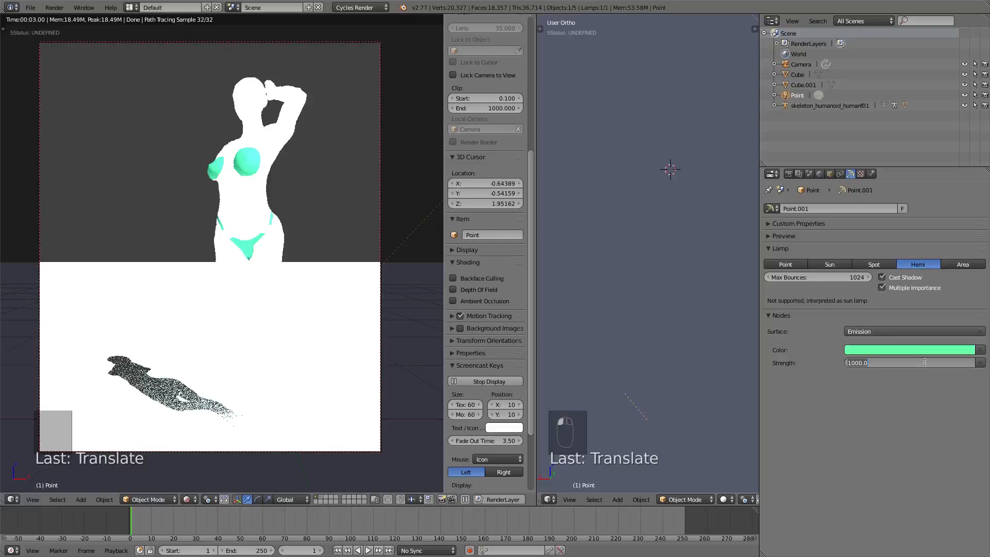
pyautogui.write('1')
pyautogui.press('Return')
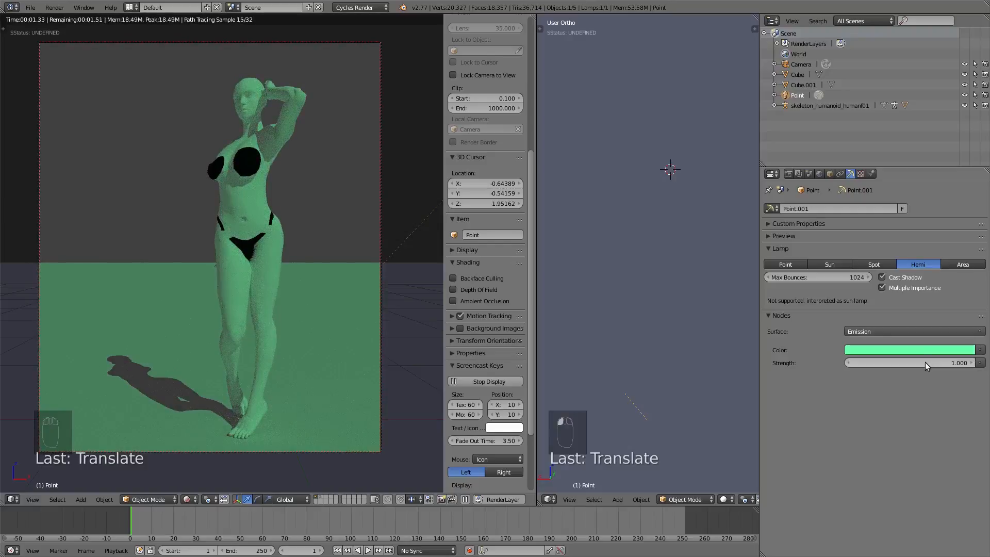
# - Reposition and re-aim the hemi lamp beside the camera to shift the direction of the figure's shadow
pyautogui.scroll(-10, 627, 355)
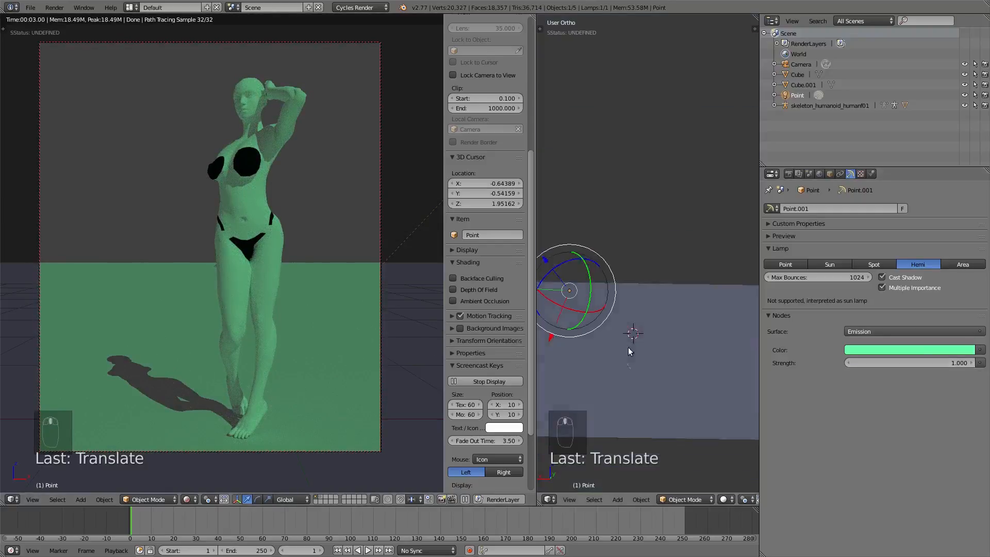
pyautogui.scroll(-5, 632, 358)
pyautogui.moveTo(601, 342); pyautogui.dragTo(532, 285, button='middle')
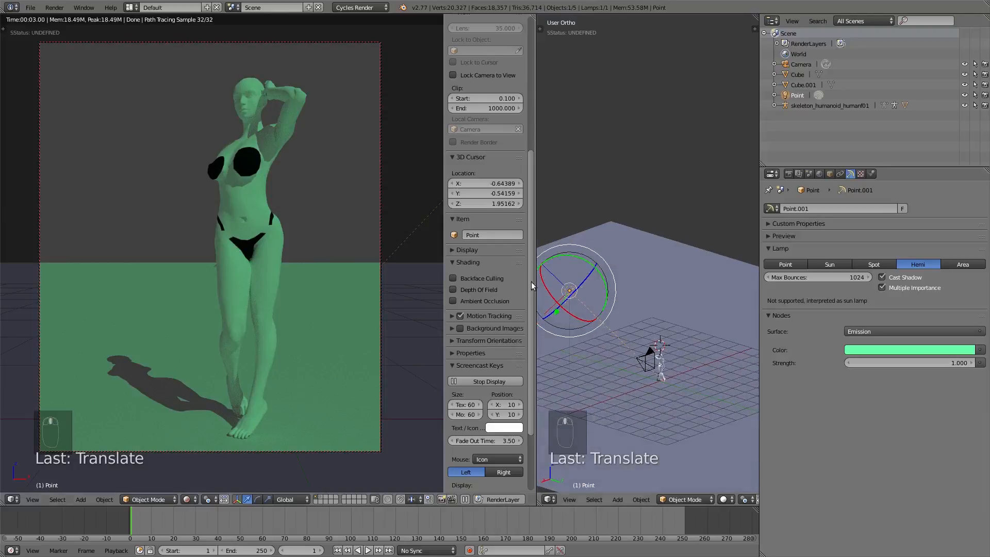
pyautogui.scroll(8, 575, 293)
pyautogui.moveTo(592, 306); pyautogui.dragTo(649, 336, button='middle')
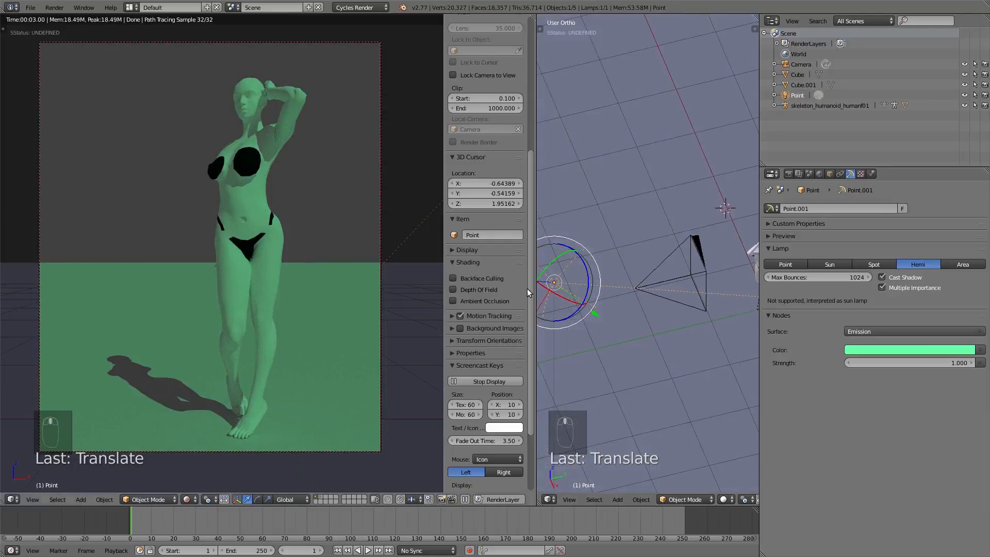
pyautogui.moveTo(584, 316)
pyautogui.mouseDown(button='middle')
pyautogui.moveTo(645, 331)
pyautogui.moveTo(616, 324)
pyautogui.moveTo(608, 336)
pyautogui.moveTo(588, 320)
pyautogui.mouseUp(button='middle')
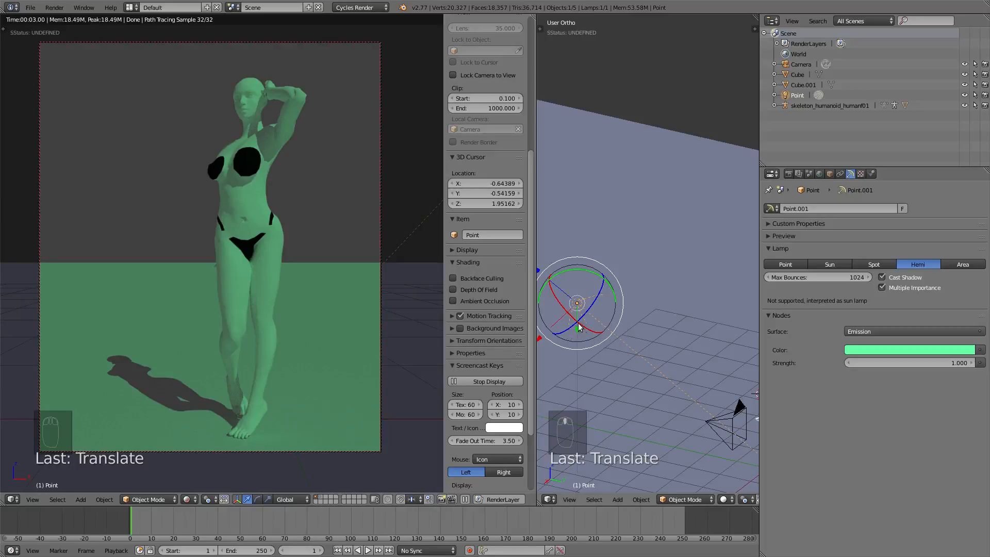
pyautogui.moveTo(583, 354); pyautogui.dragTo(642, 351, button='middle')
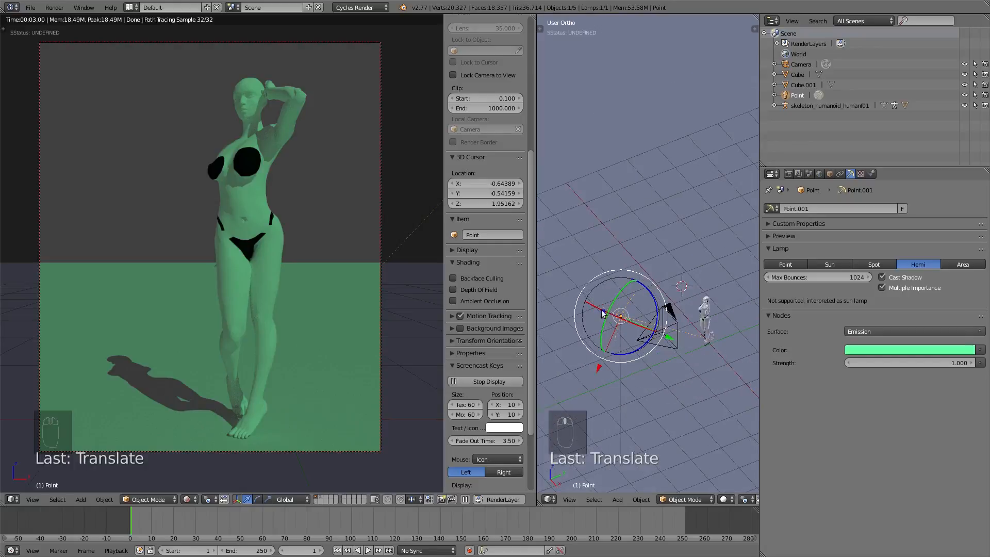
pyautogui.moveTo(603, 313); pyautogui.dragTo(651, 327)
pyautogui.moveTo(672, 336); pyautogui.dragTo(618, 339, button='middle')
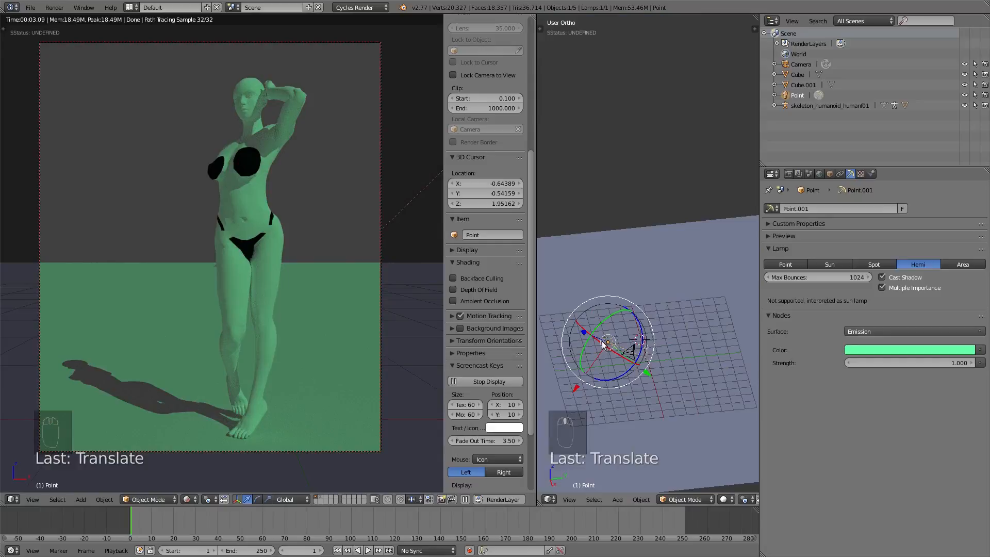
# - Duplicate the hemi lamp on the far side of the figure and rotate the copy about the Z axis in Global orientation
pyautogui.hotkey('shift', 'd')
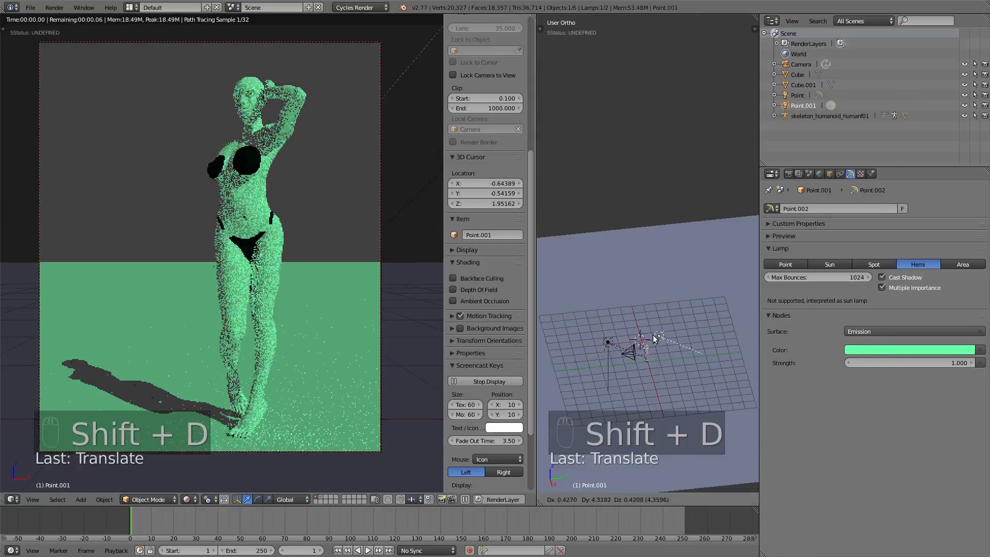
pyautogui.click(652, 346)
pyautogui.scroll(-5, 699, 500)
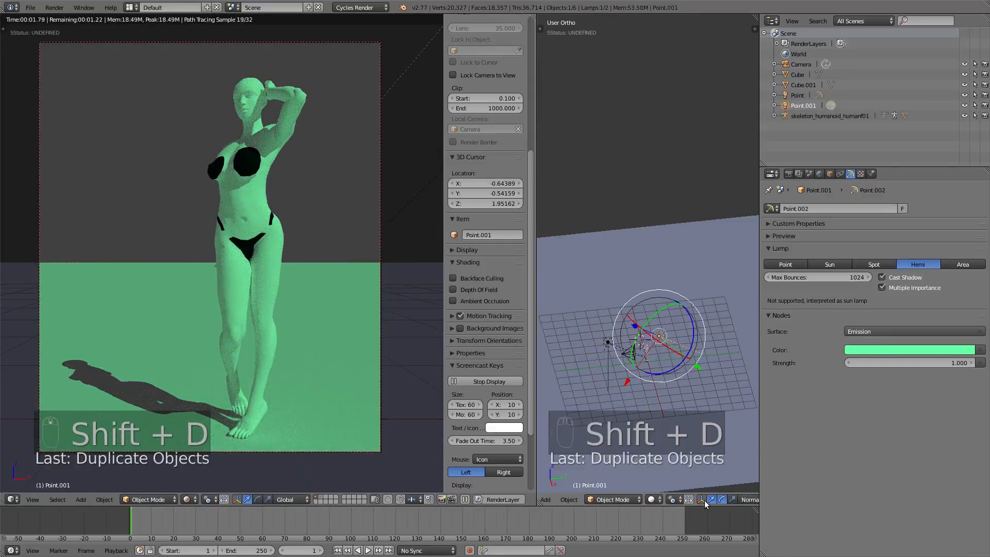
pyautogui.click(708, 499)
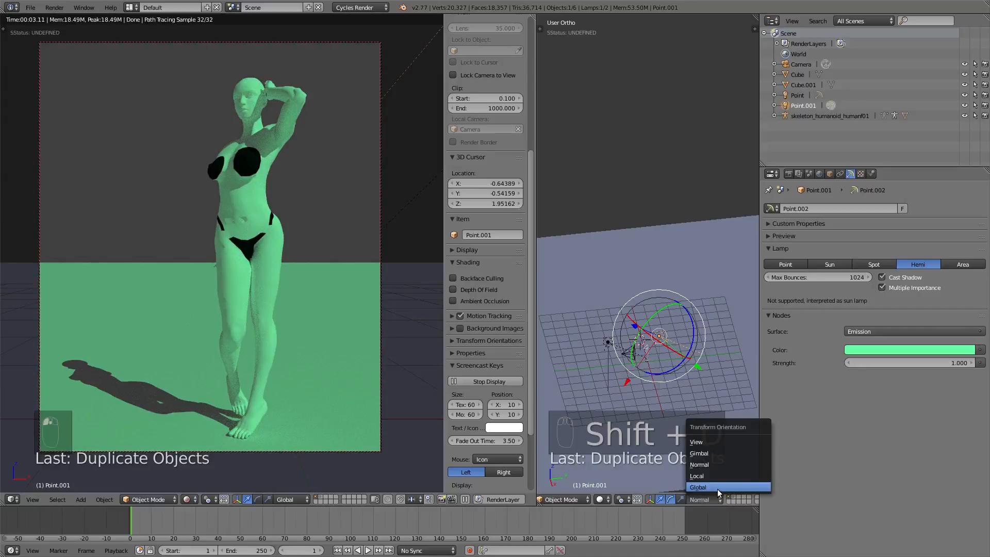
pyautogui.click(716, 489)
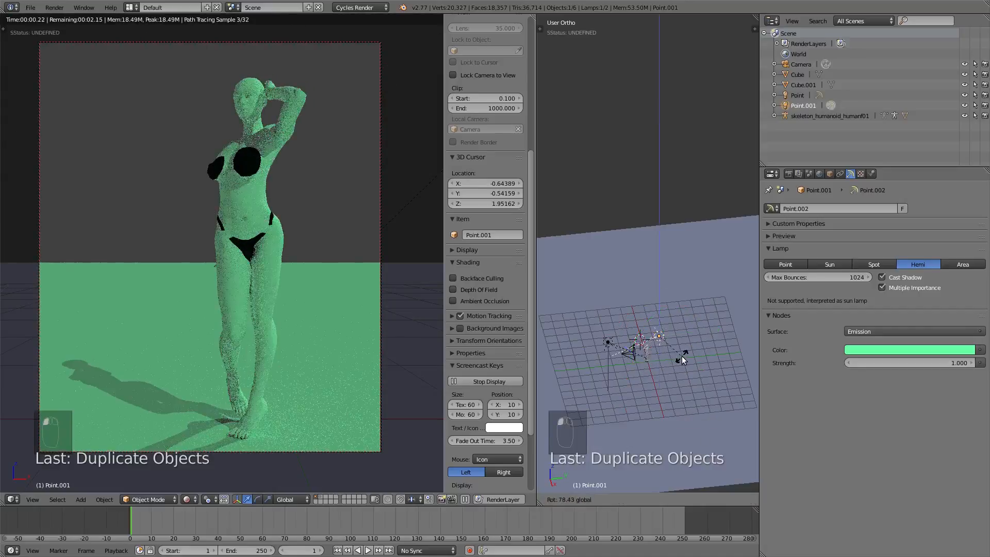
pyautogui.click(677, 356)
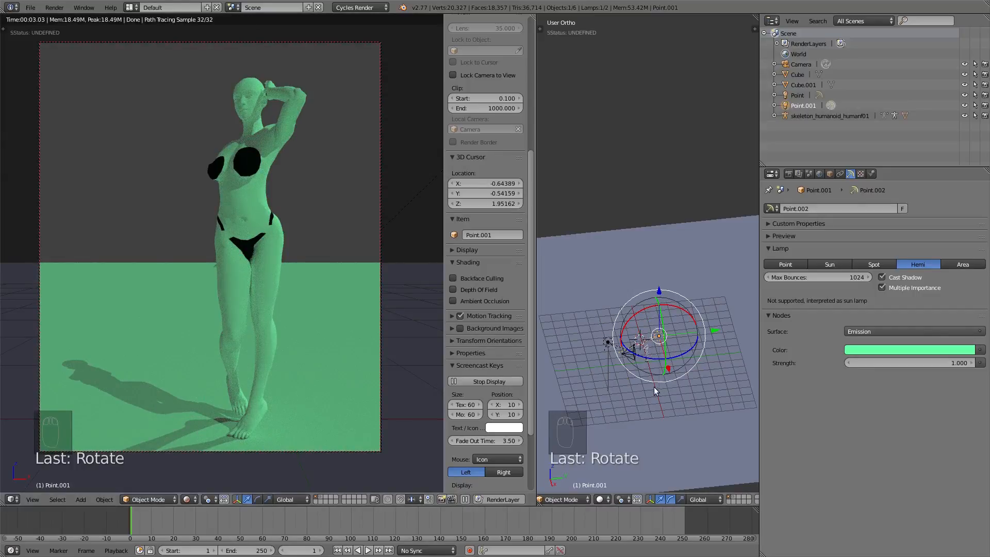
# - Delete the duplicated hemi lamp, collapse the Pro Lighting: Skies settings, and reselect the original lamp
pyautogui.press('Delete')
pyautogui.click(668, 348)
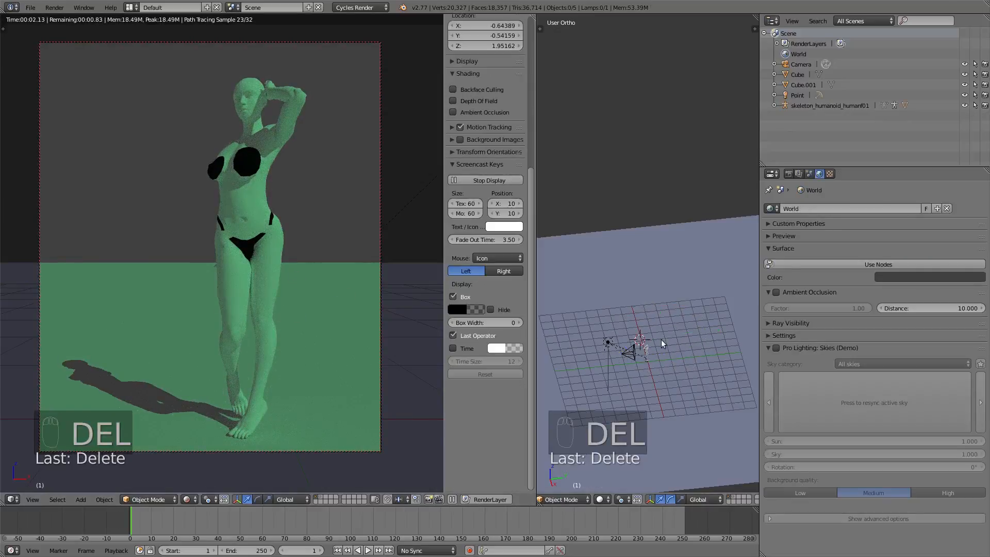
pyautogui.click(771, 347)
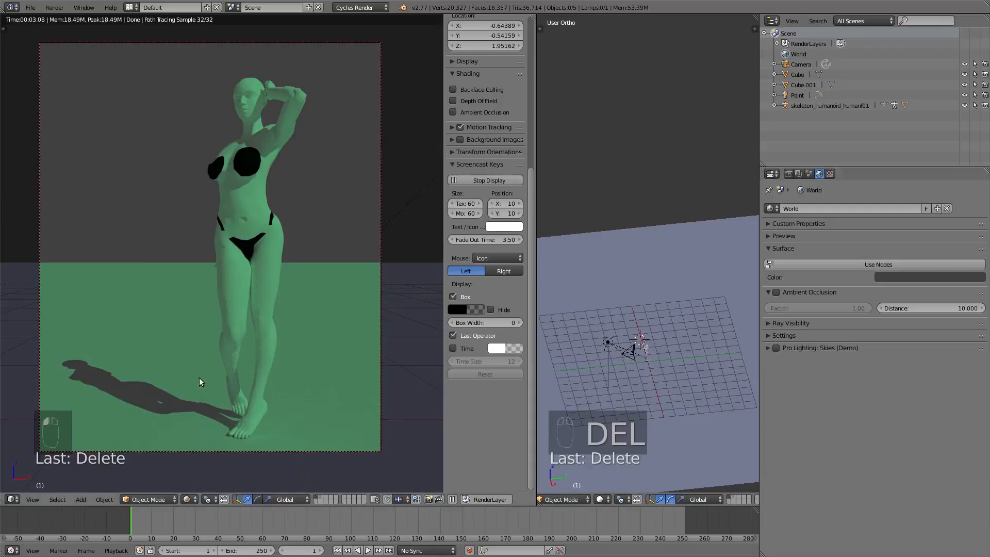
pyautogui.rightClick(609, 343)
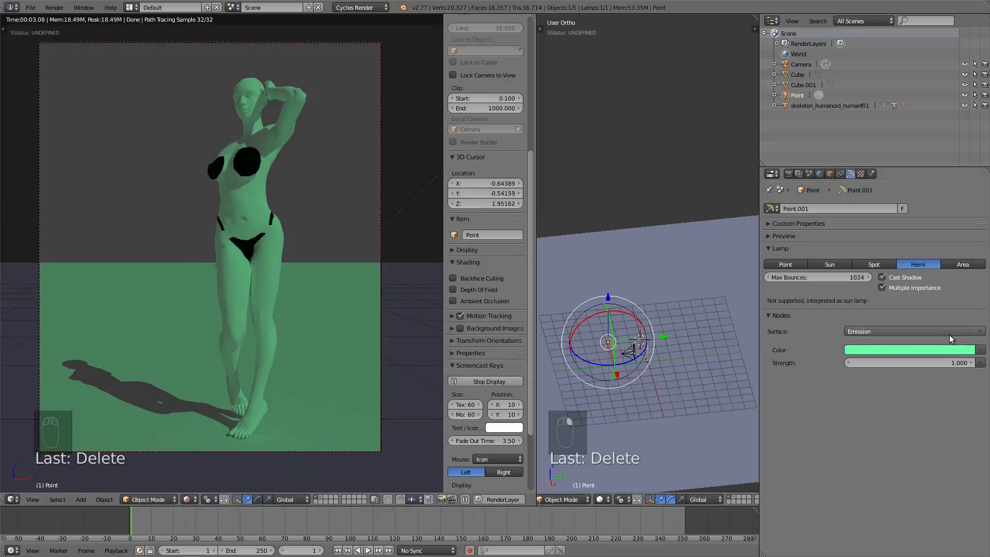
# - Turn the hemi lamp's shadow casting off and back on, and change the lamp type to Area
pyautogui.click(882, 278)
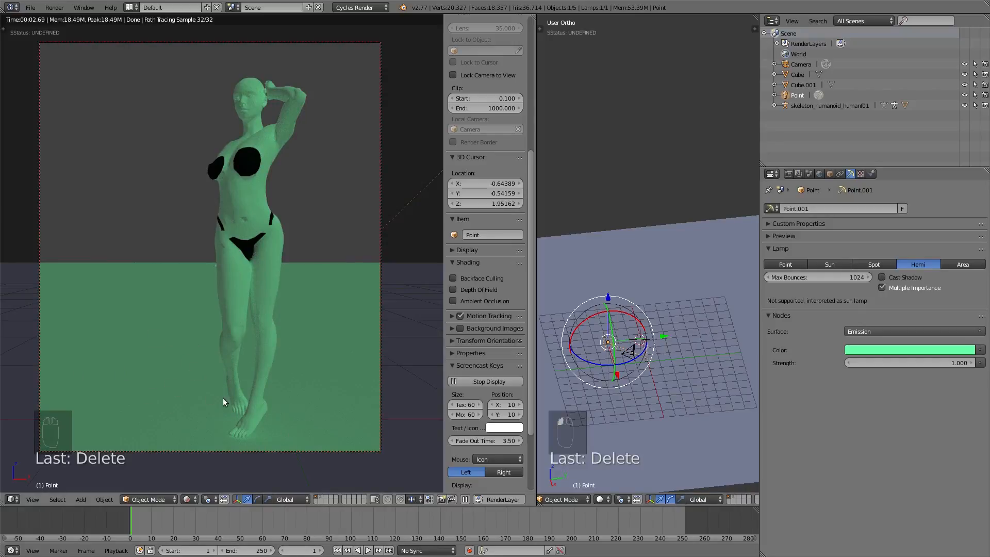
pyautogui.click(894, 279)
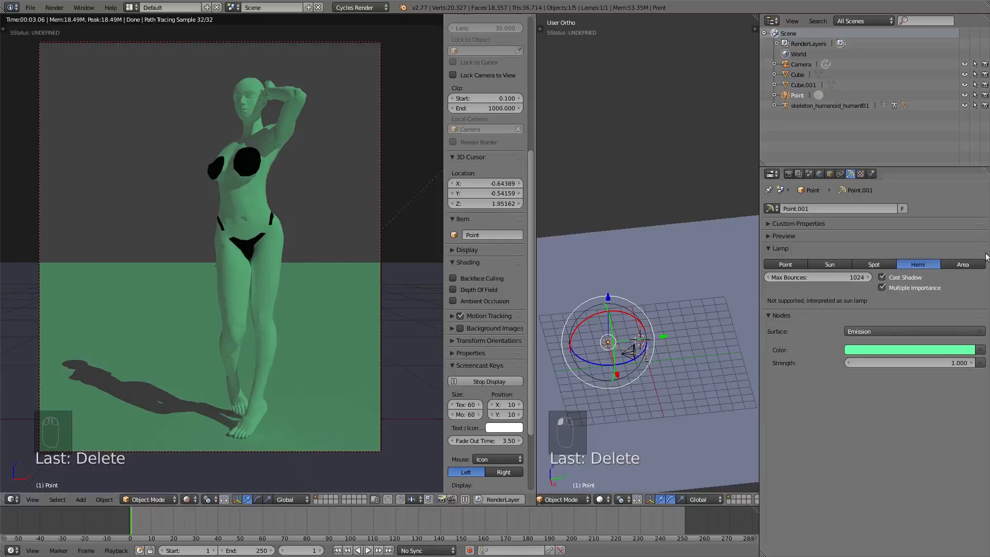
pyautogui.click(961, 266)
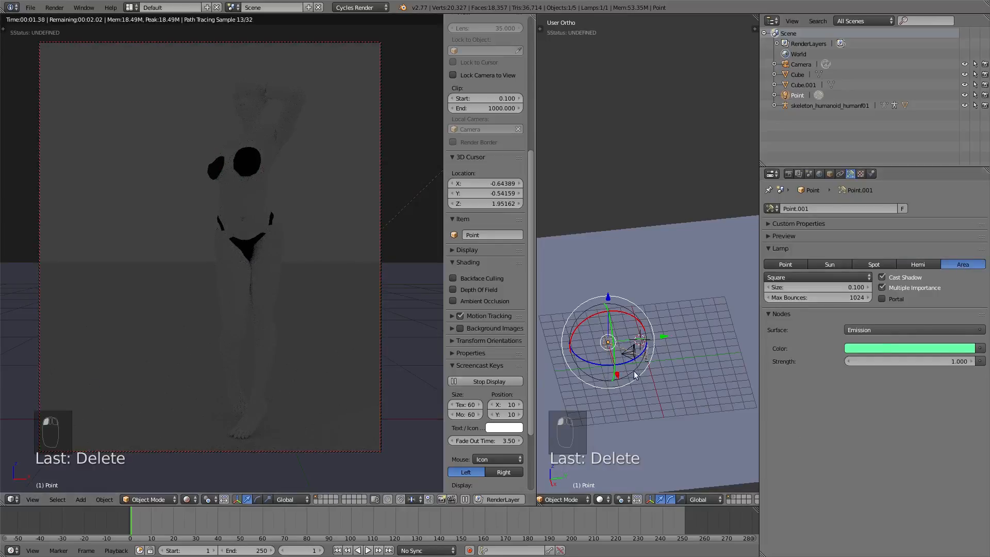
# - Keep the area lamp's shape square, enlarge its size to about 1.225, and set its strength to 100
pyautogui.scroll(6, 632, 359)
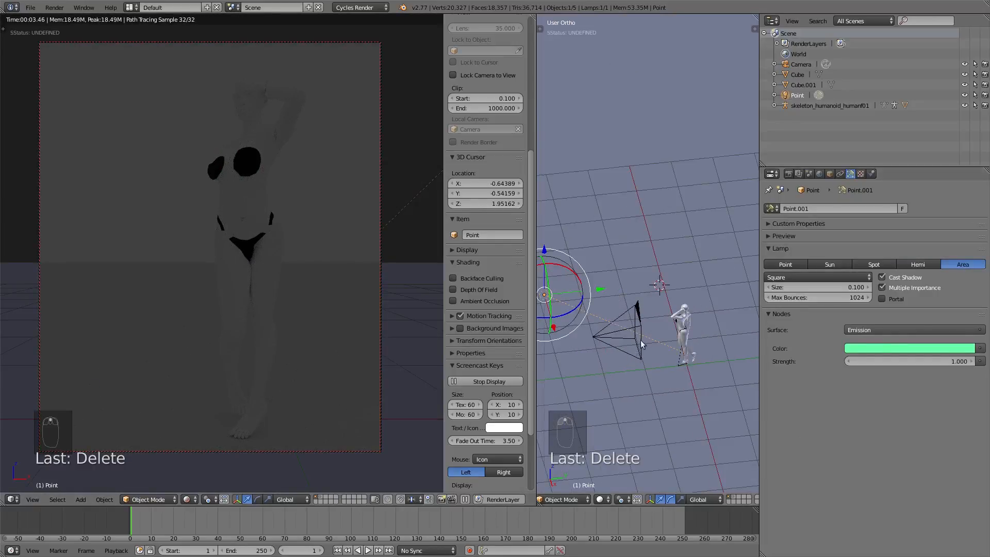
pyautogui.moveTo(592, 339); pyautogui.dragTo(690, 356, button='middle')
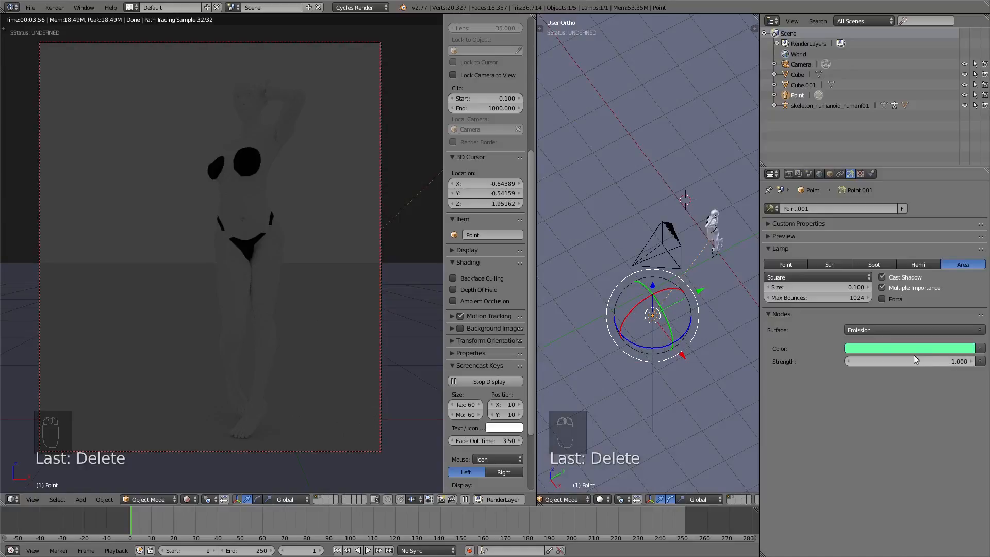
pyautogui.scroll(4, 691, 315)
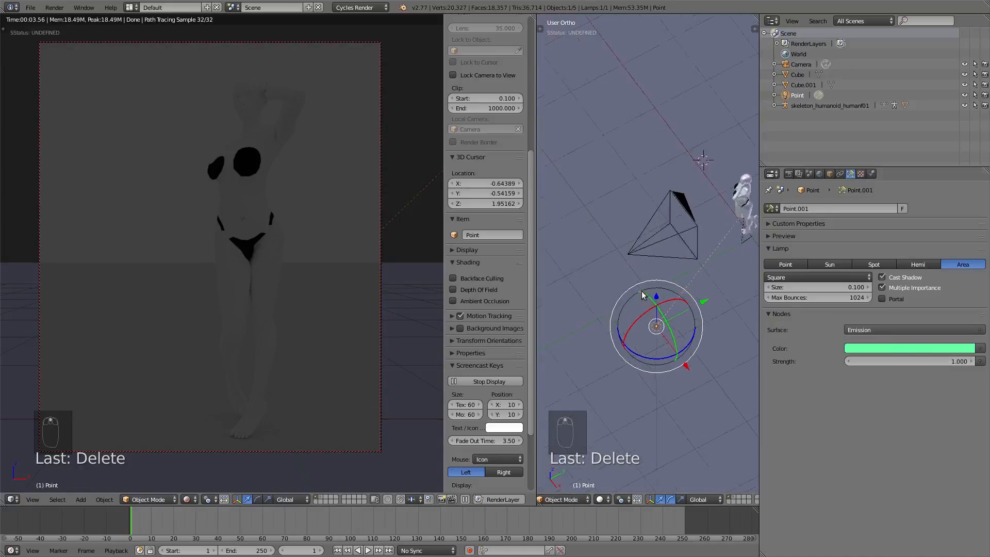
pyautogui.keyDown('shift'); pyautogui.moveTo(659, 311); pyautogui.dragTo(634, 326, button='middle'); pyautogui.keyUp('shift')
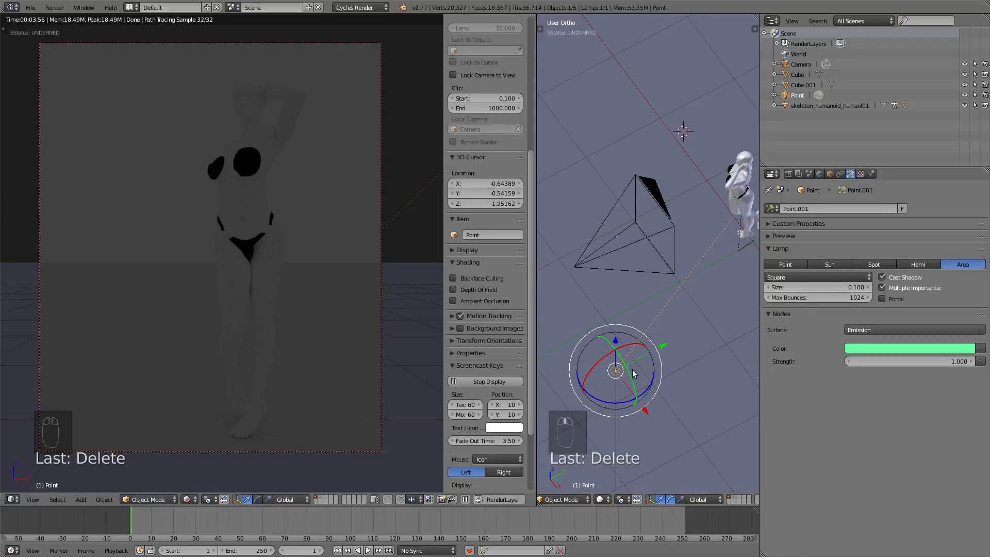
pyautogui.click(786, 278)
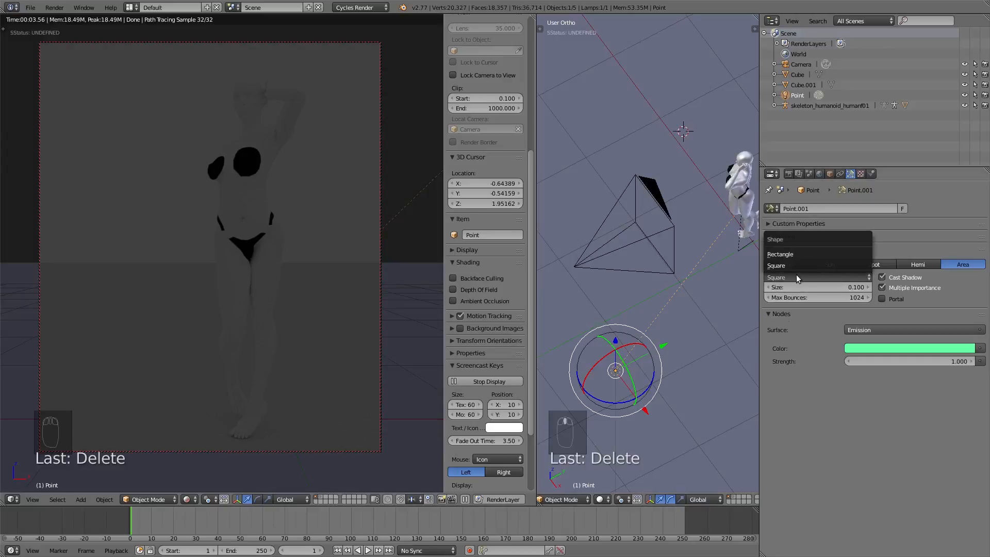
pyautogui.moveTo(778, 289); pyautogui.dragTo(861, 289)
pyautogui.moveTo(631, 398); pyautogui.dragTo(688, 396, button='middle')
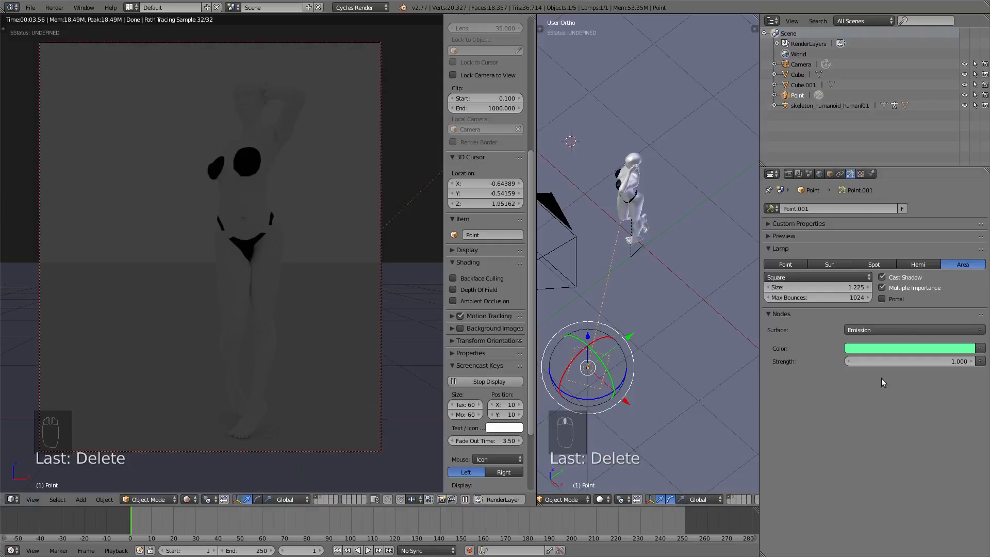
pyautogui.click(897, 362)
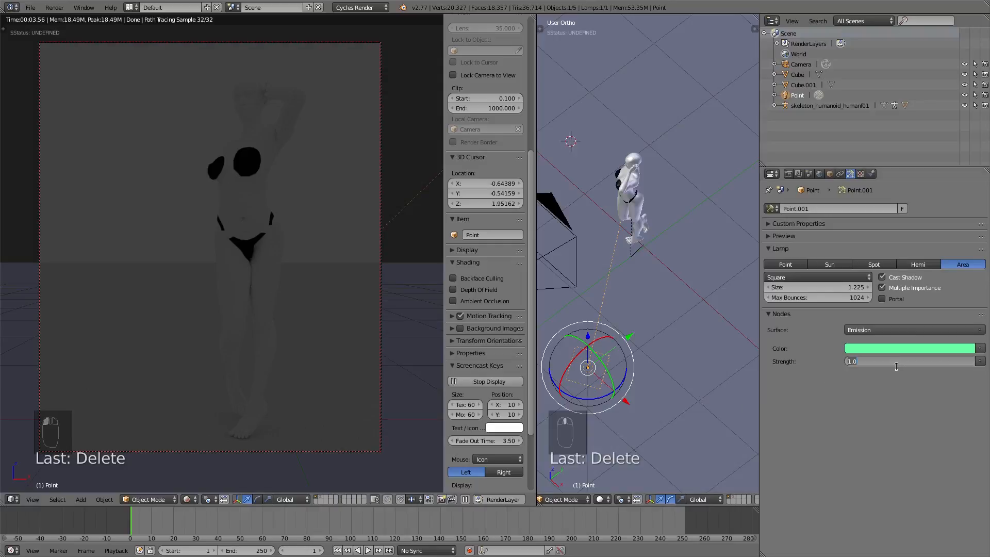
pyautogui.write('100')
pyautogui.press('Return')
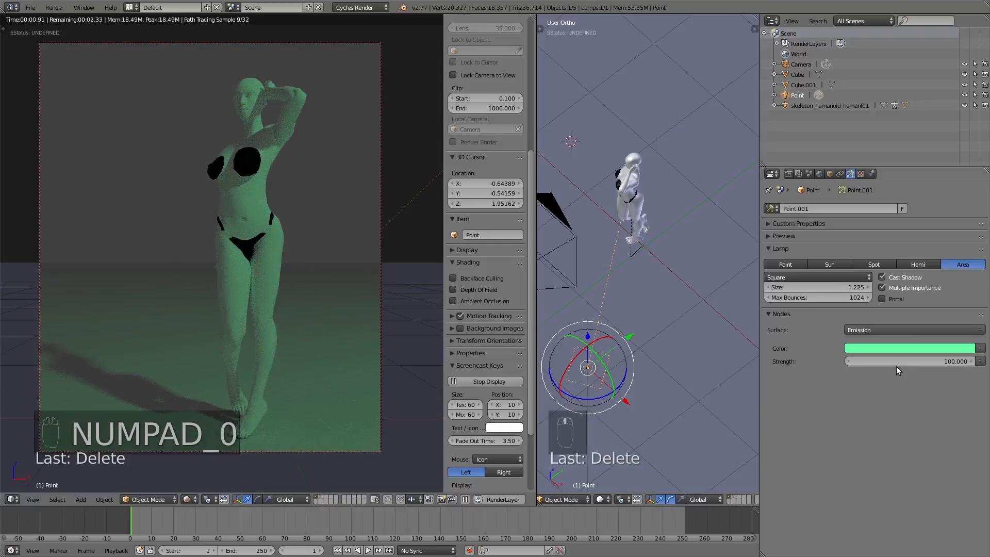
# - Try area lamp sizes of about 2.6 and 2.16, and set the size to 0.1 to compare shadow softness
pyautogui.moveTo(654, 368); pyautogui.dragTo(594, 396, button='middle')
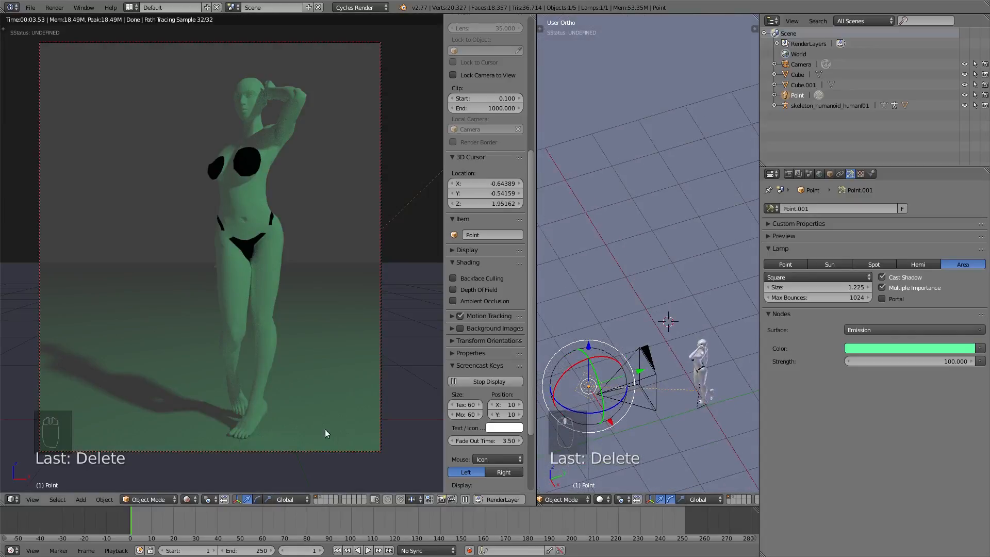
pyautogui.moveTo(801, 290); pyautogui.dragTo(800, 290)
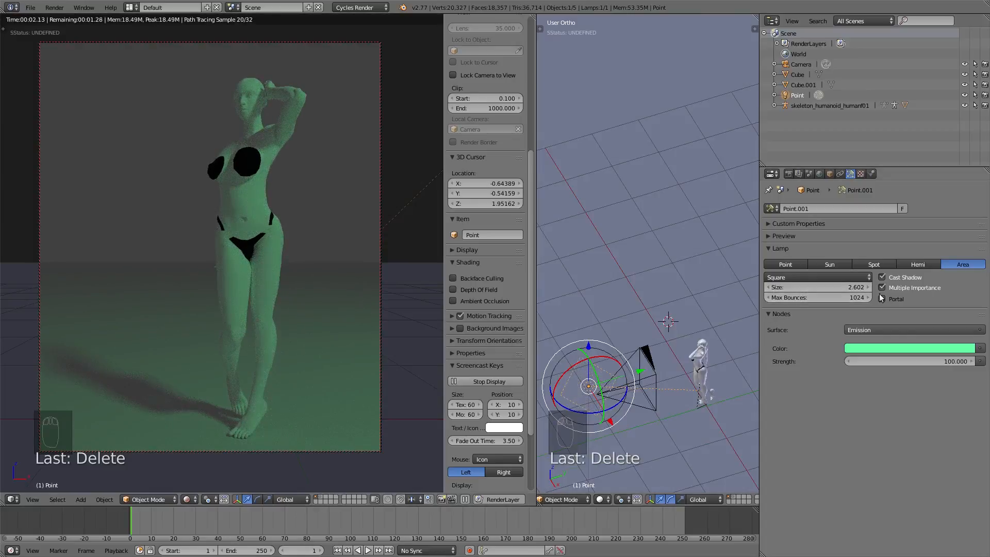
pyautogui.moveTo(854, 290); pyautogui.dragTo(842, 289)
pyautogui.click(844, 288)
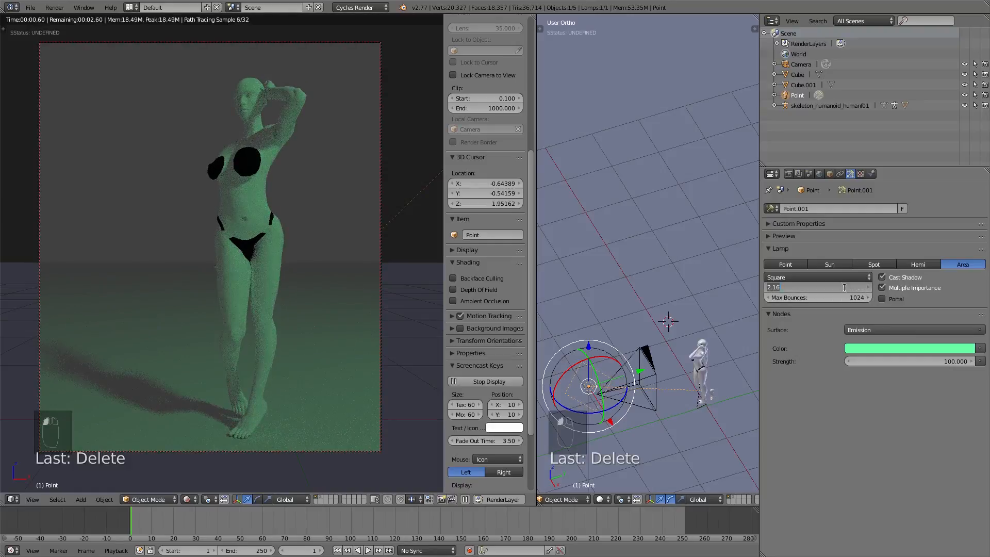
pyautogui.write('0.1')
pyautogui.press('Return')
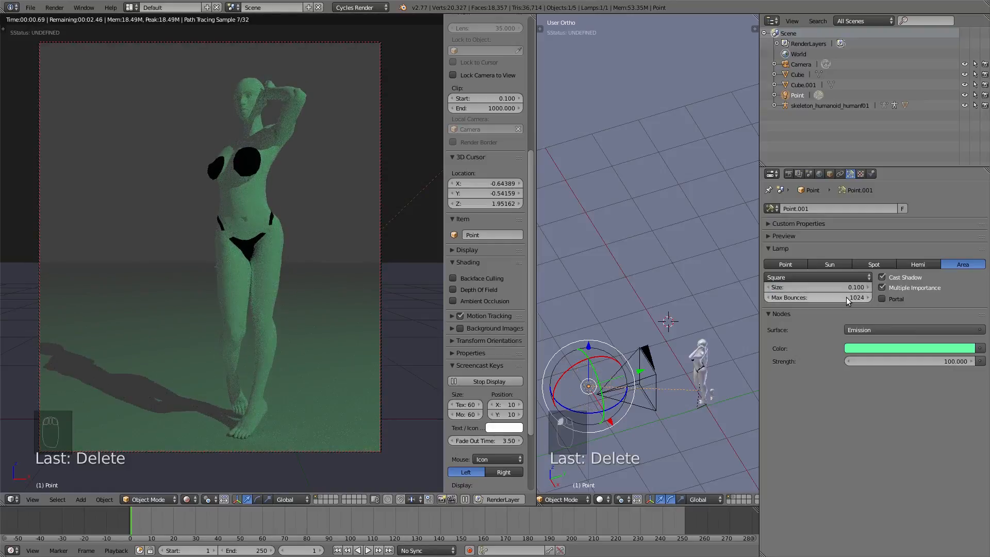
# - Increase the area lamp's size to about 0.516, and set it to 6 for a much softer shadow
pyautogui.moveTo(846, 287); pyautogui.dragTo(867, 288)
pyautogui.click(807, 287)
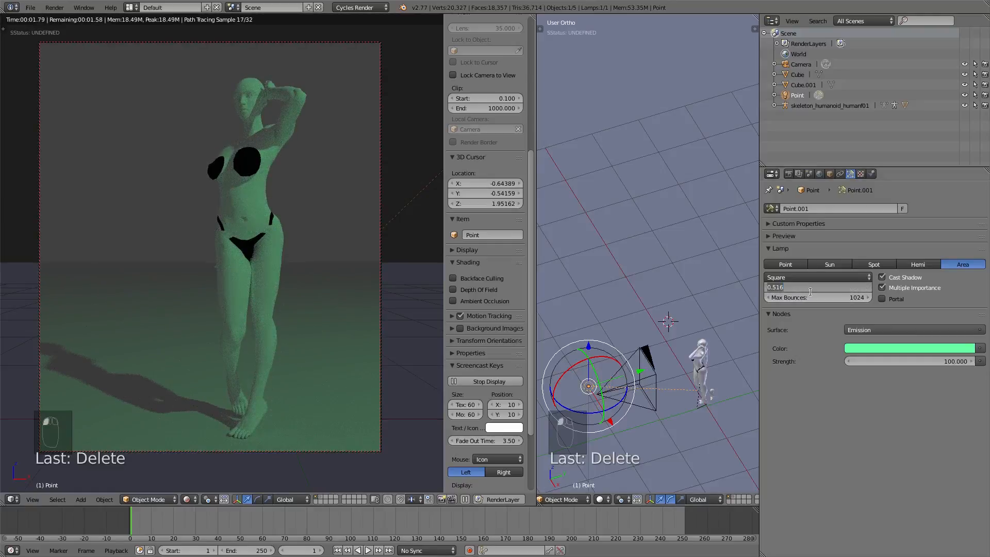
pyautogui.write('6')
pyautogui.press('Return')
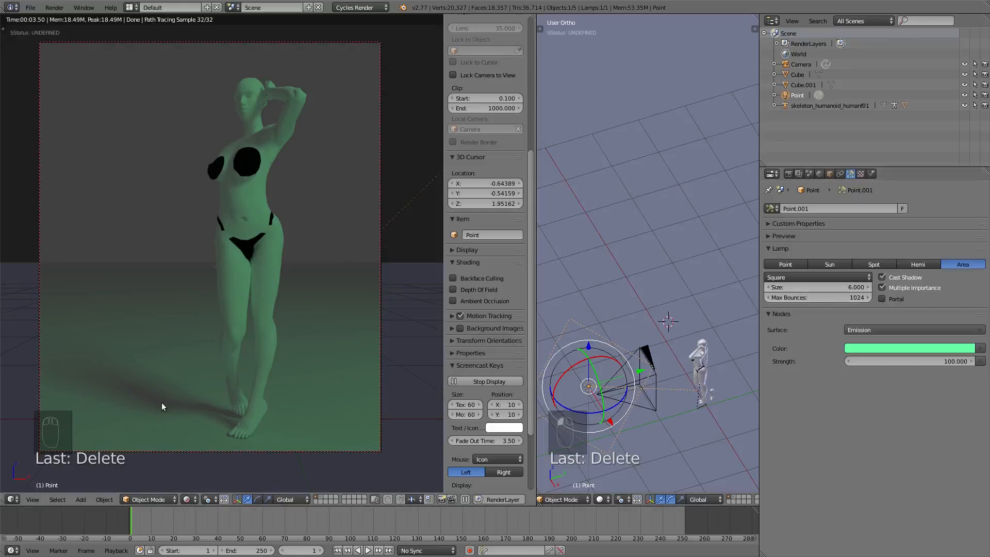
# - Set the area lamp's size to 0.5 and change its emission colour to light blue
pyautogui.click(808, 288)
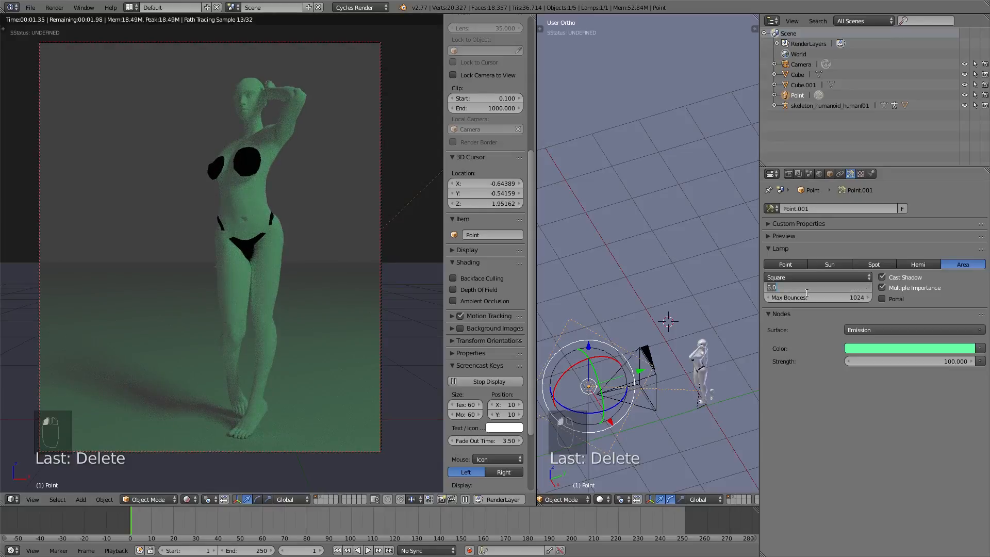
pyautogui.write('0.5')
pyautogui.press('Return')
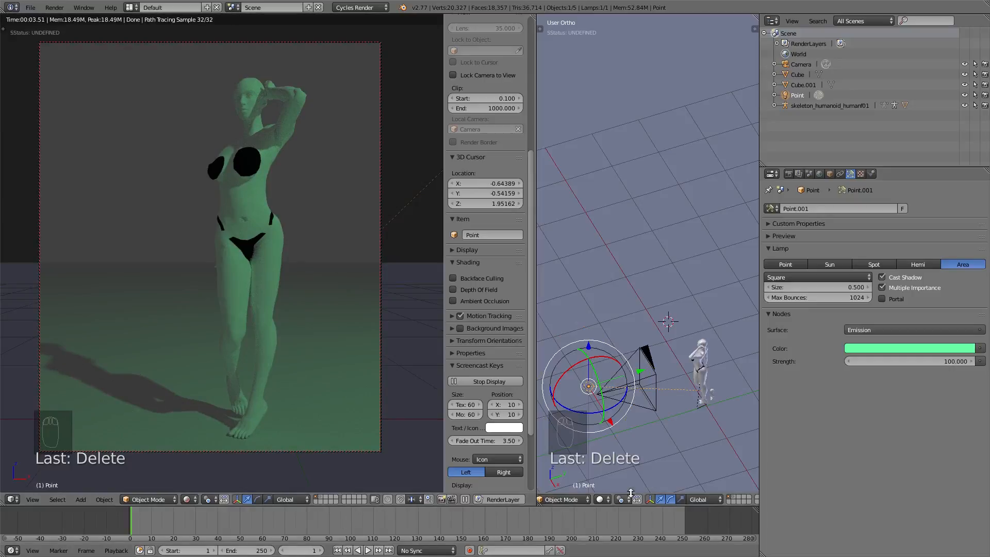
pyautogui.click(881, 347)
pyautogui.moveTo(915, 235); pyautogui.dragTo(934, 226)
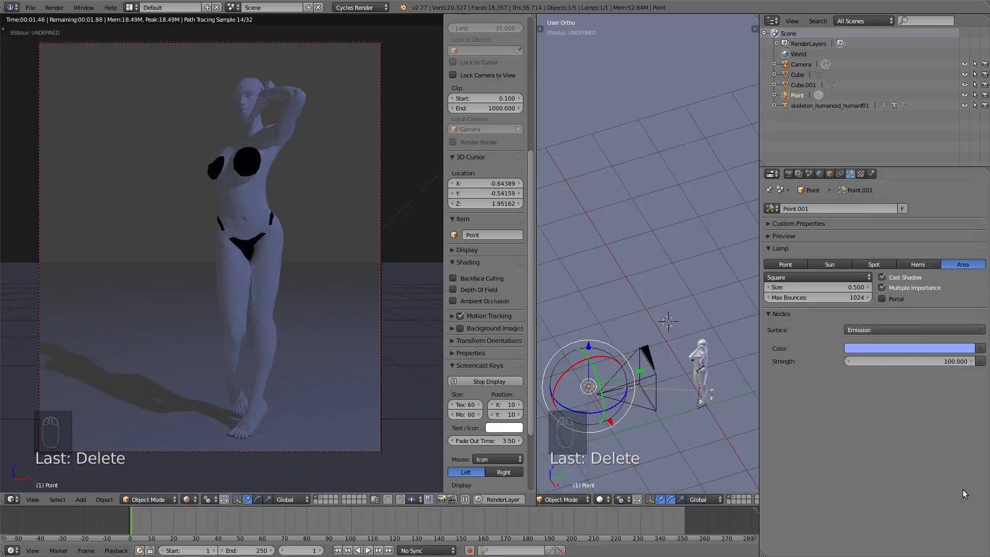
# - Change the area lamp's shape to Rectangle and enlarge it to about 3.15 in X and 4.84 in Y
pyautogui.click(784, 276)
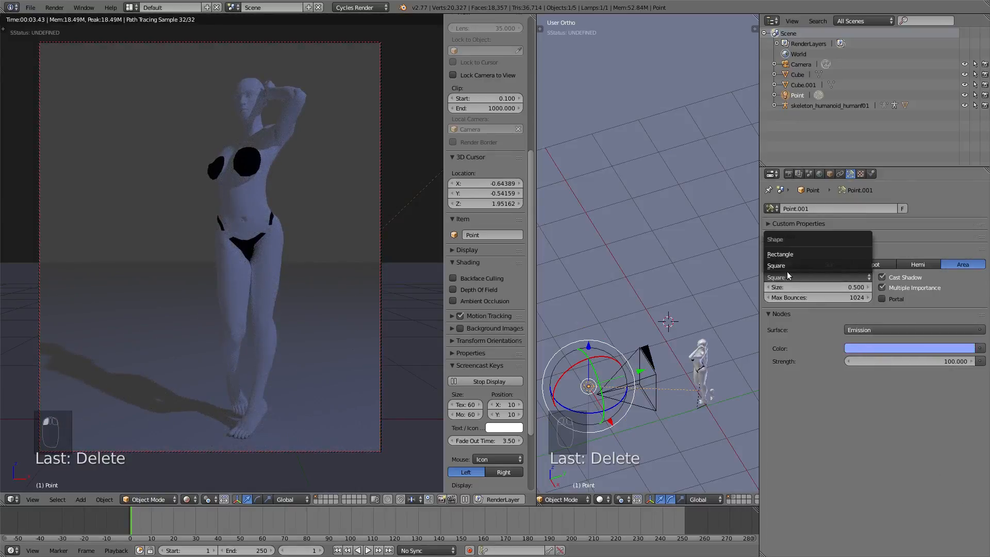
pyautogui.click(797, 254)
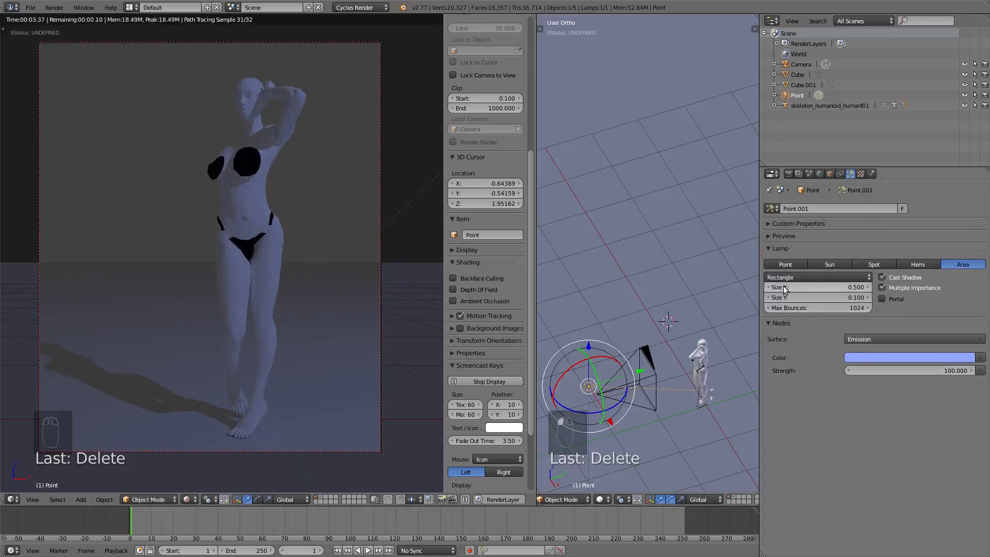
pyautogui.moveTo(781, 287); pyautogui.dragTo(861, 288)
pyautogui.moveTo(782, 297); pyautogui.dragTo(831, 298)
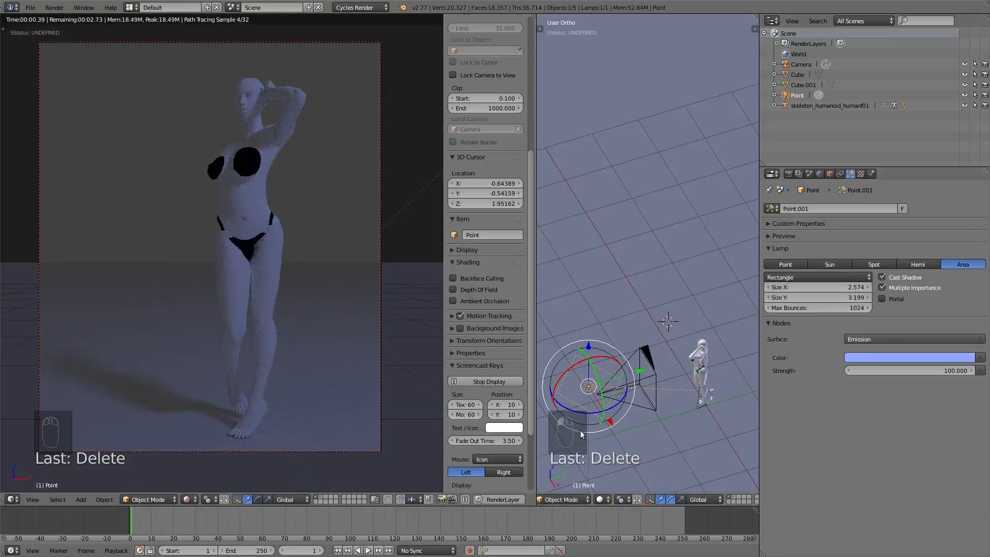
pyautogui.press('KP_Decimal')
pyautogui.scroll(-1, 717, 308)
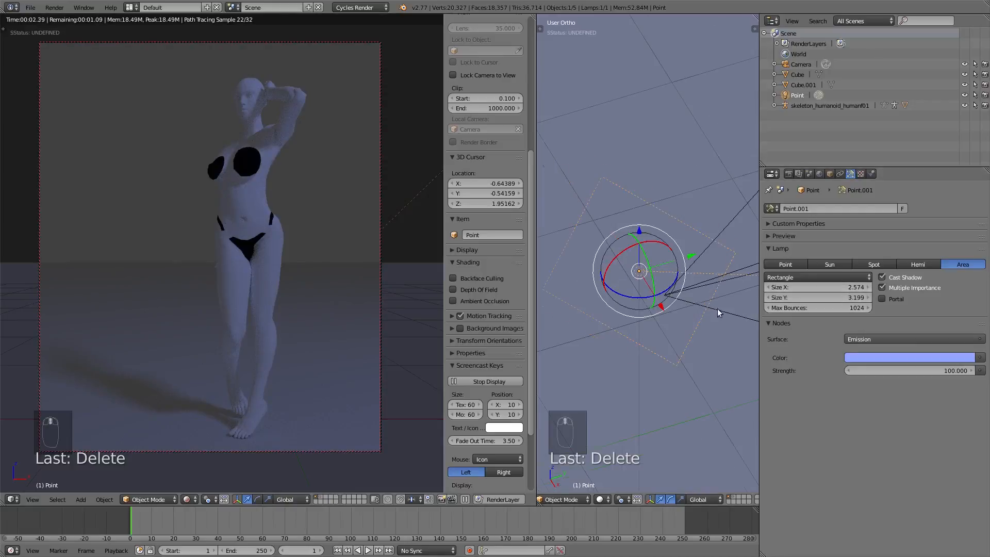
pyautogui.moveTo(820, 301); pyautogui.dragTo(847, 288)
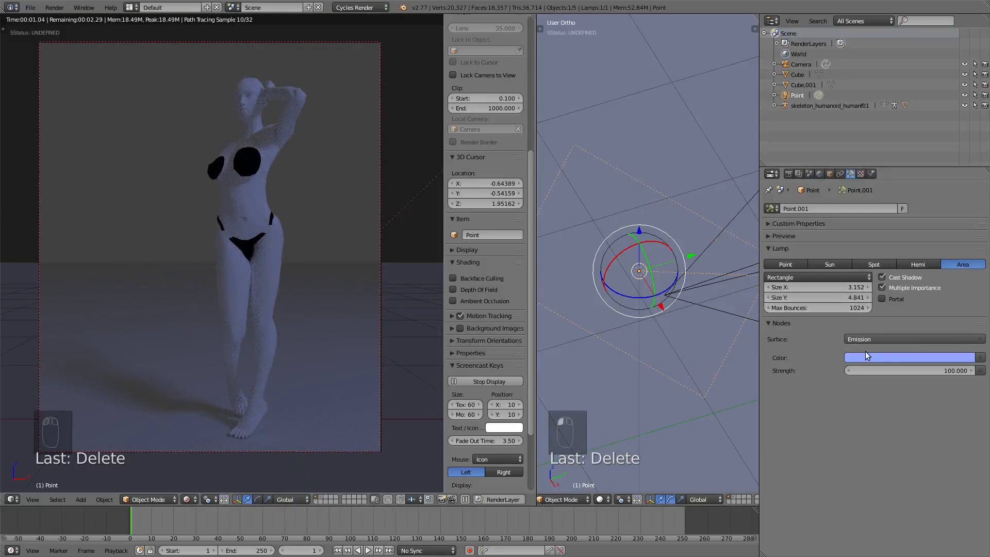